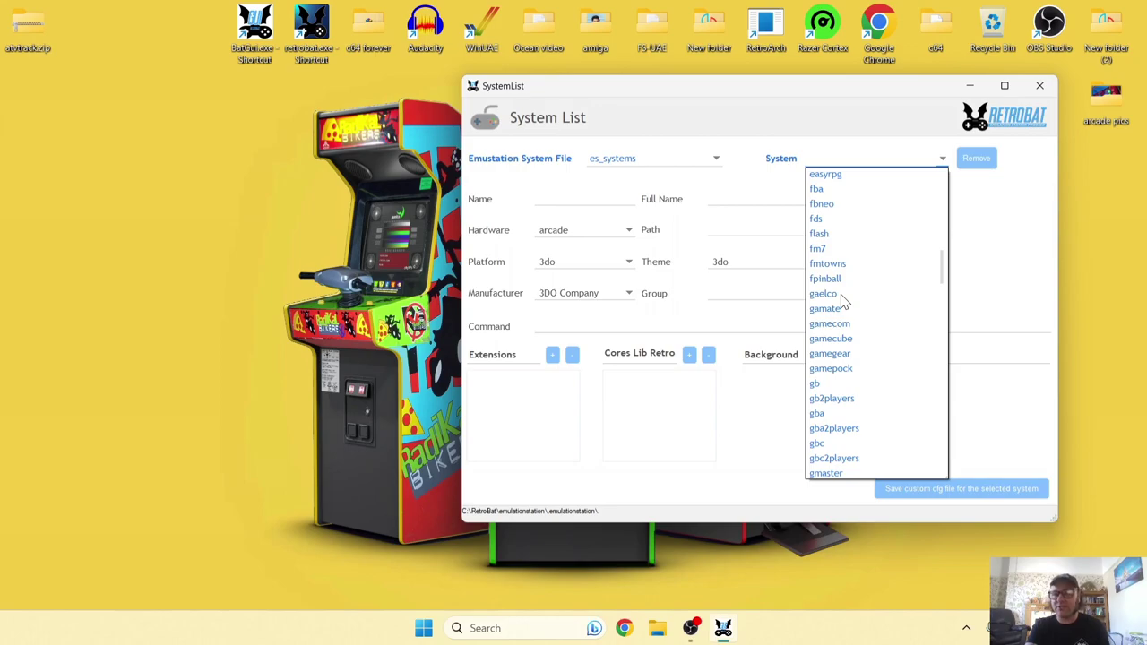
- Examine the gaelco system entry and its supported ROM extension in the System List, and close the configuration windows
click(840, 296)
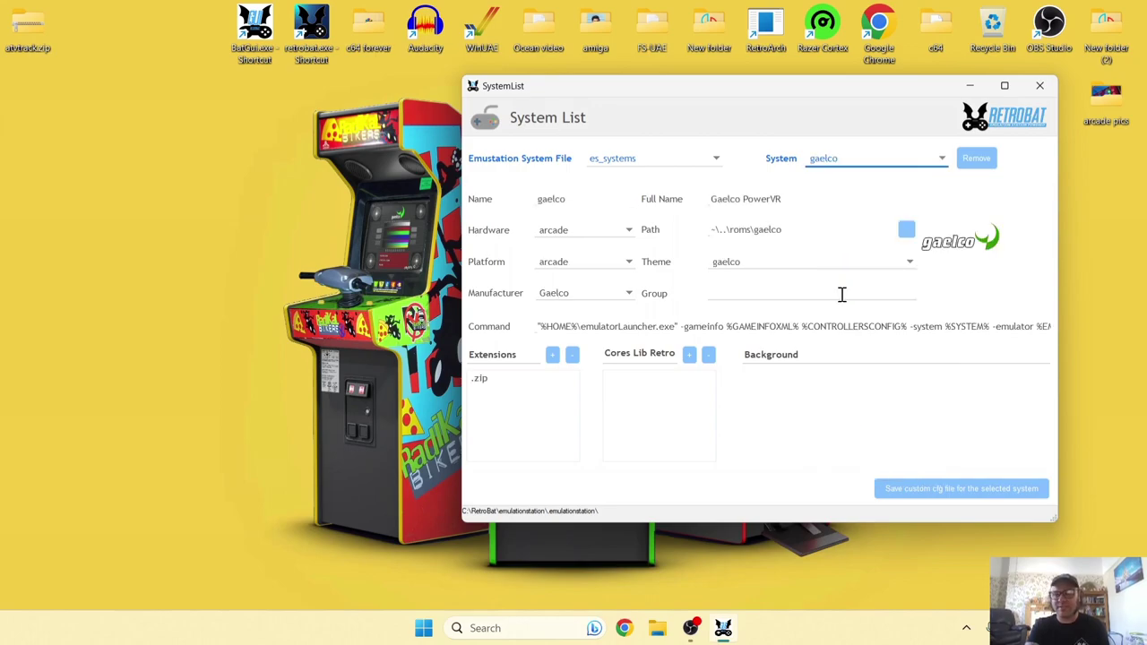
click(495, 383)
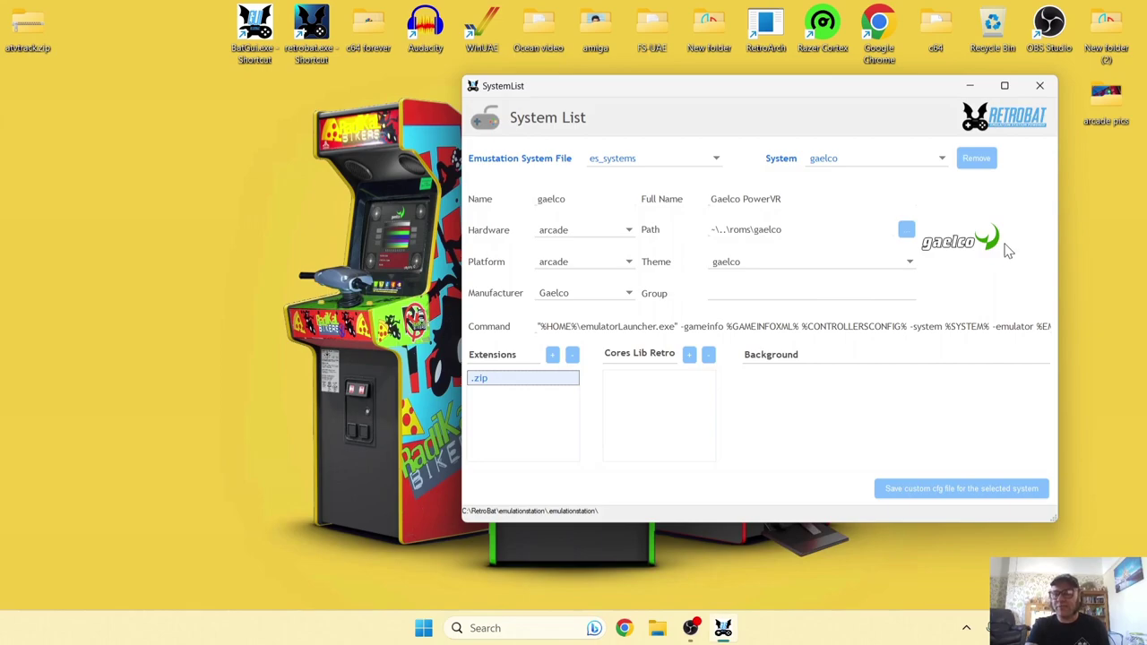
click(1038, 86)
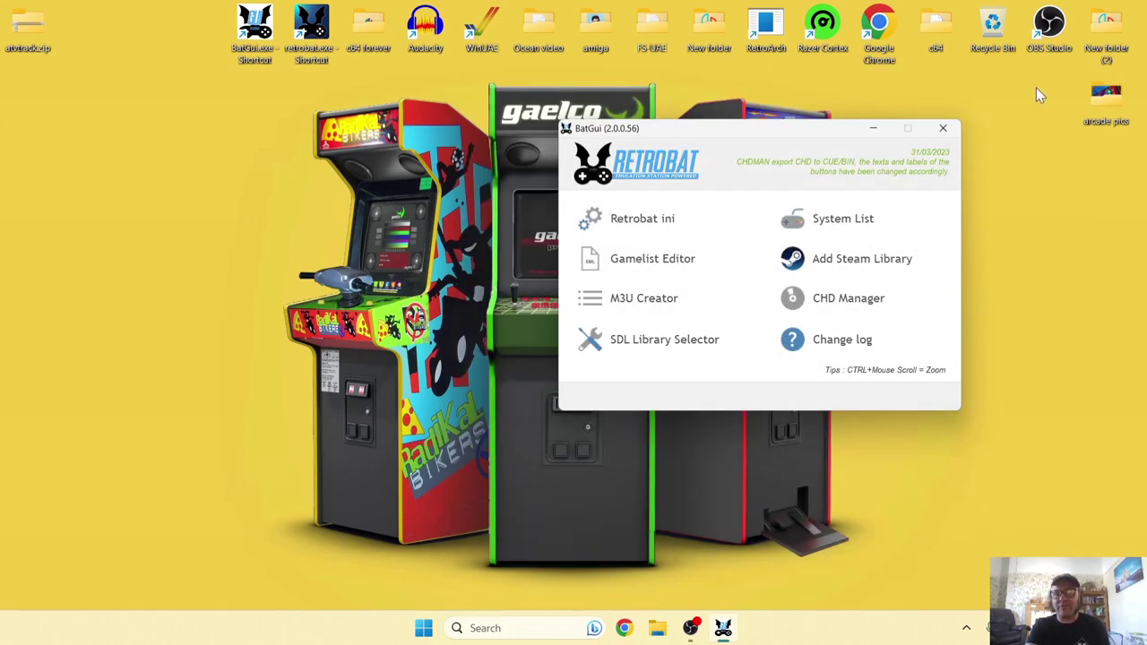
click(942, 129)
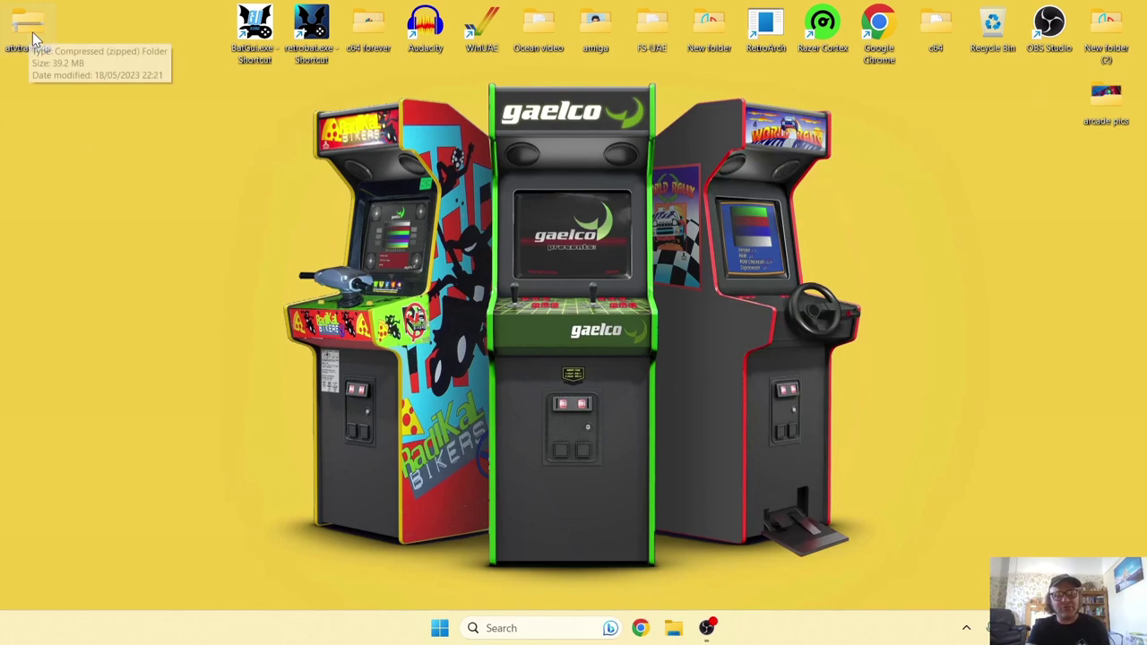
- Bring up the gaelco folder inside RetroBat's roms folder in a reduced window, with atvtrack.zip accessible on the desktop
drag(33, 31, 145, 174)
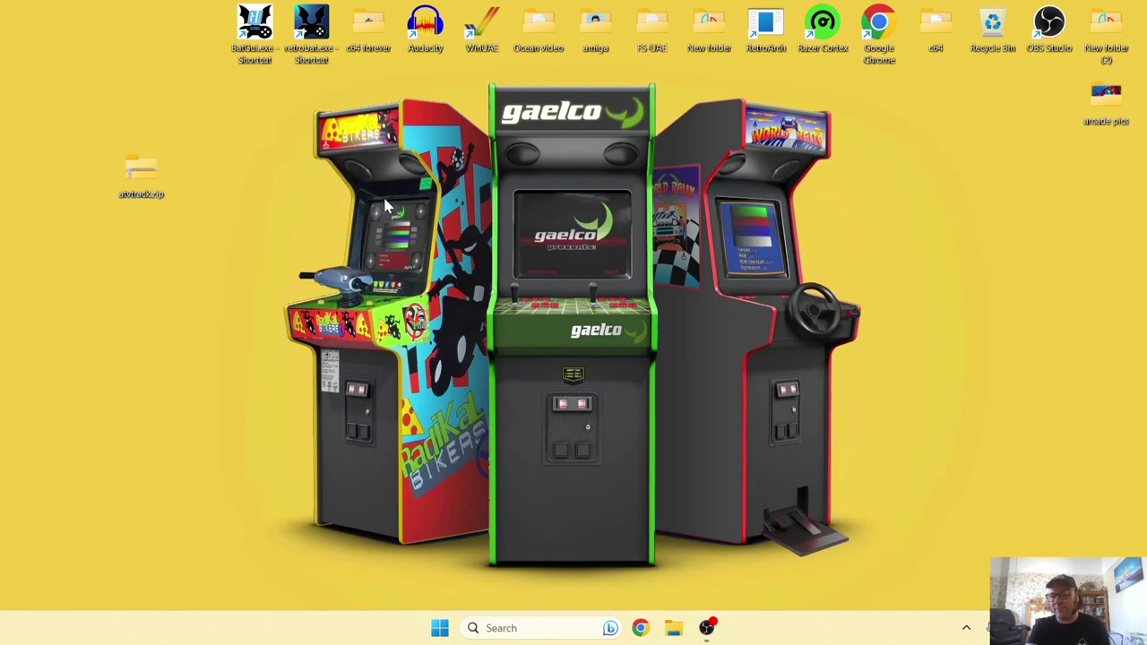
right_click(311, 32)
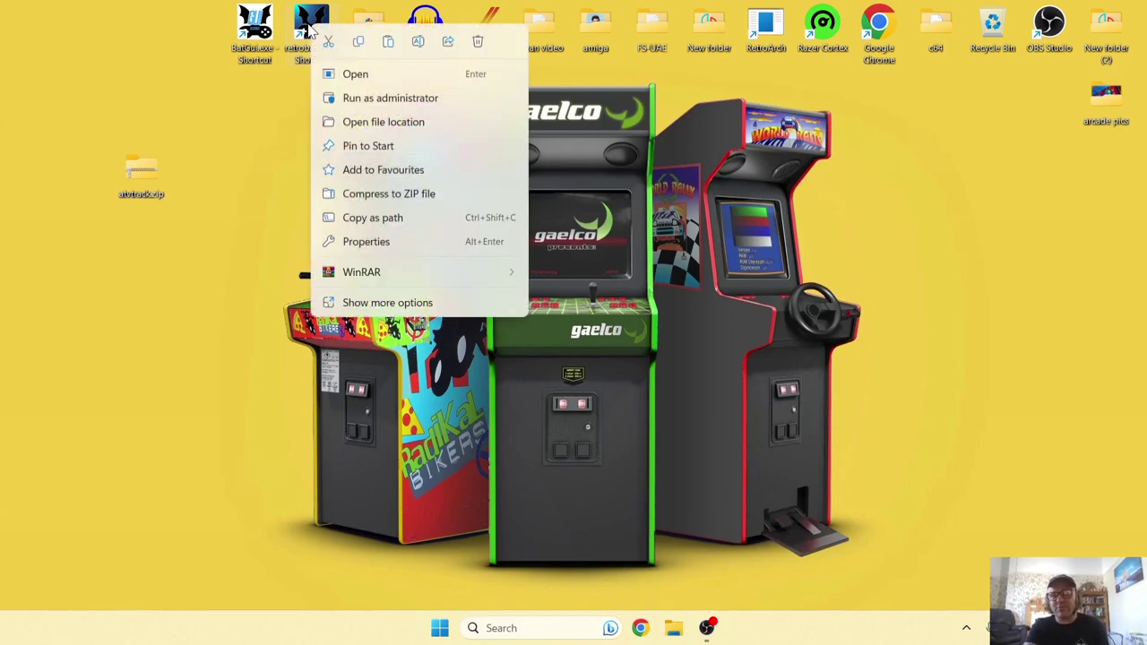
click(408, 122)
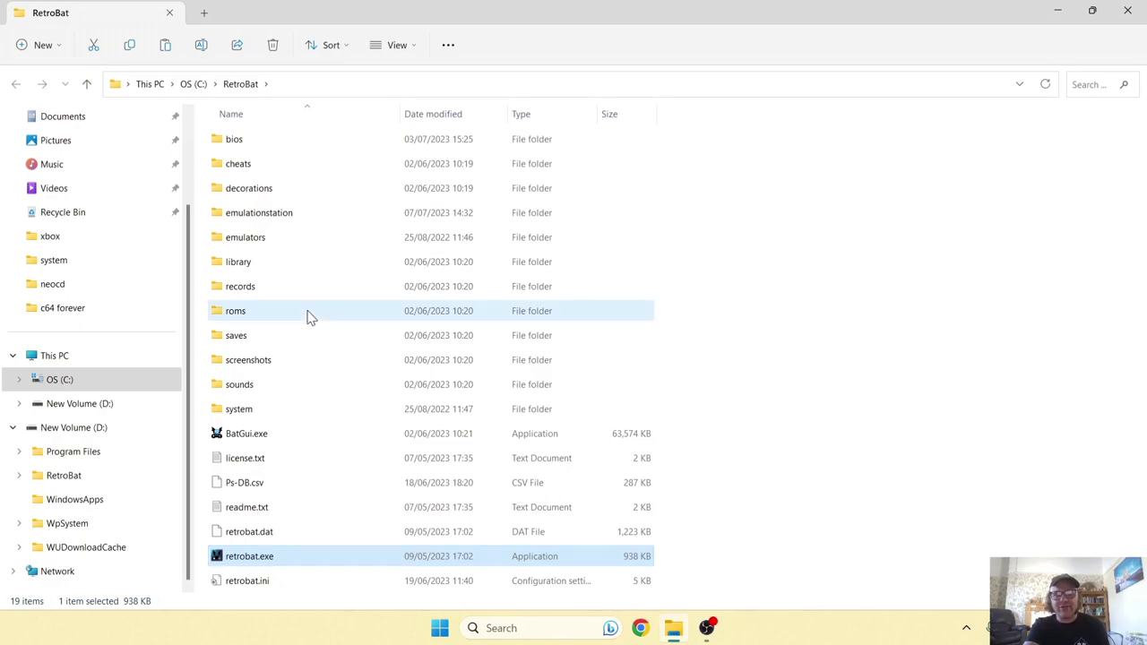
double_click(308, 312)
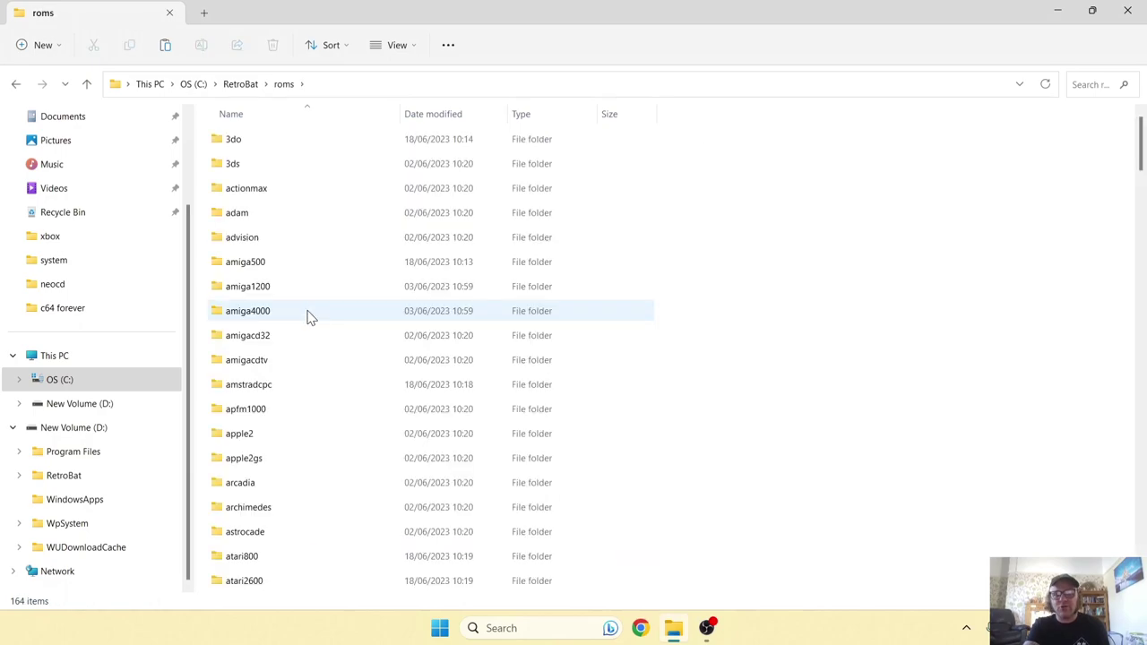
drag(1143, 139, 1143, 251)
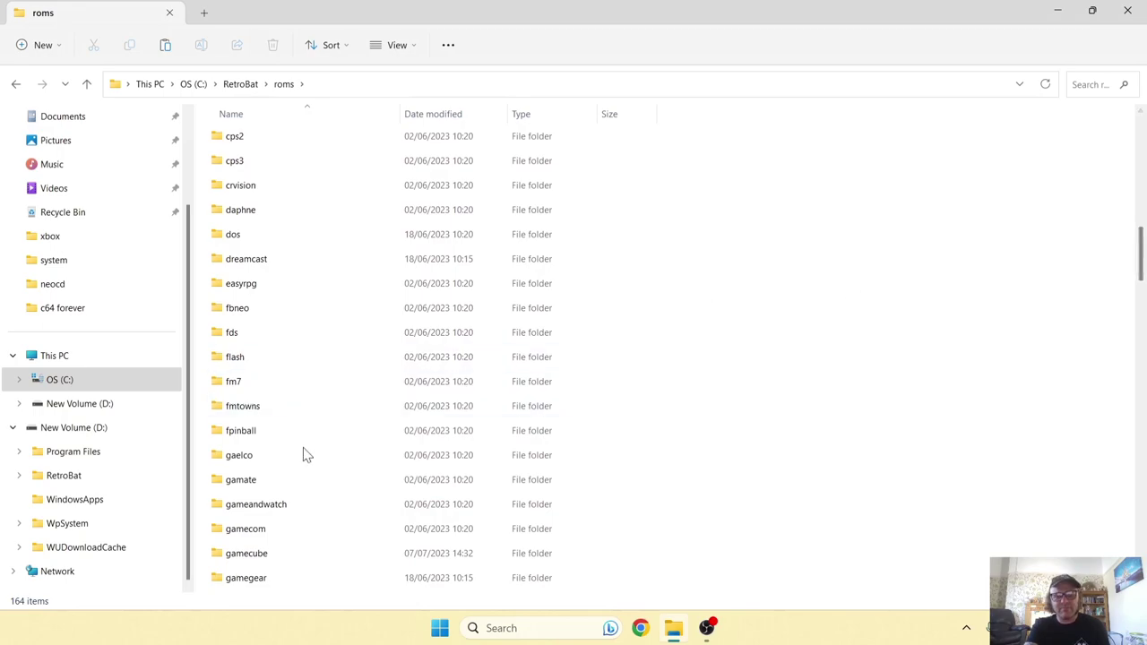
double_click(240, 455)
double_click(544, 10)
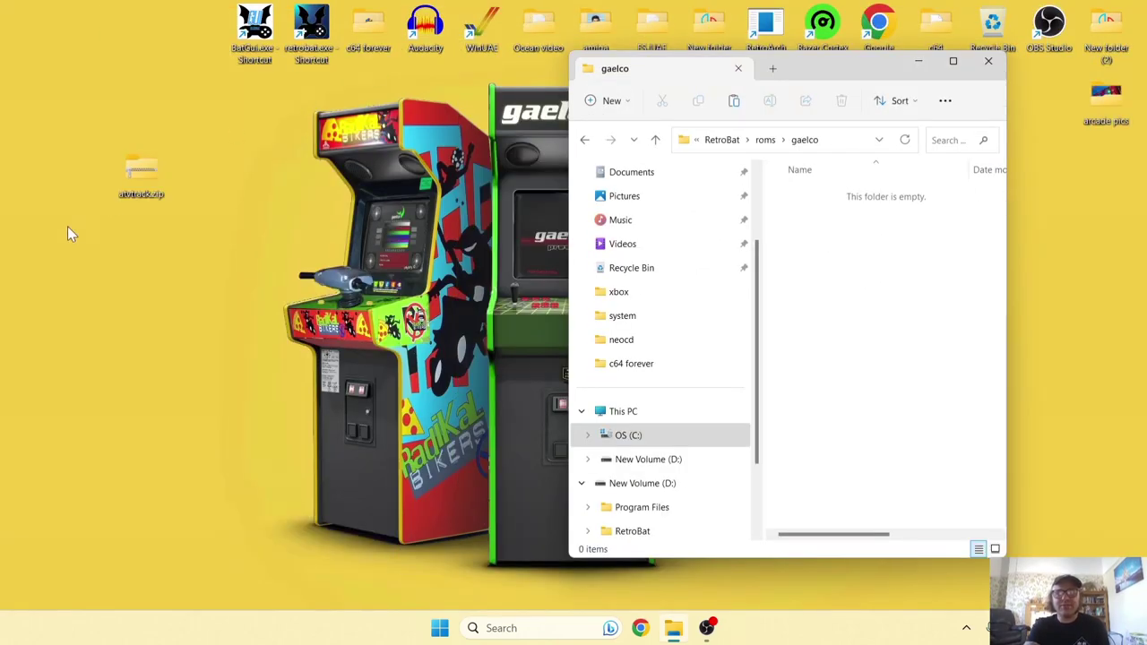
- Move atvtrack.zip from the desktop into the gaelco roms folder and close the folder window
drag(128, 175, 914, 334)
click(914, 334)
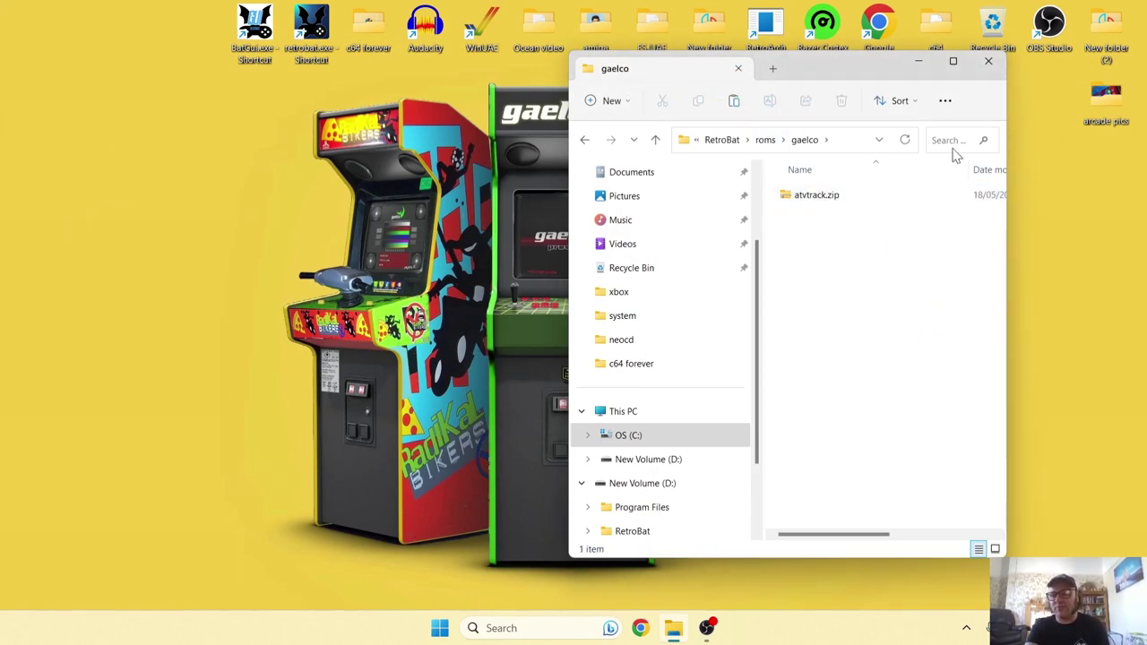
click(988, 63)
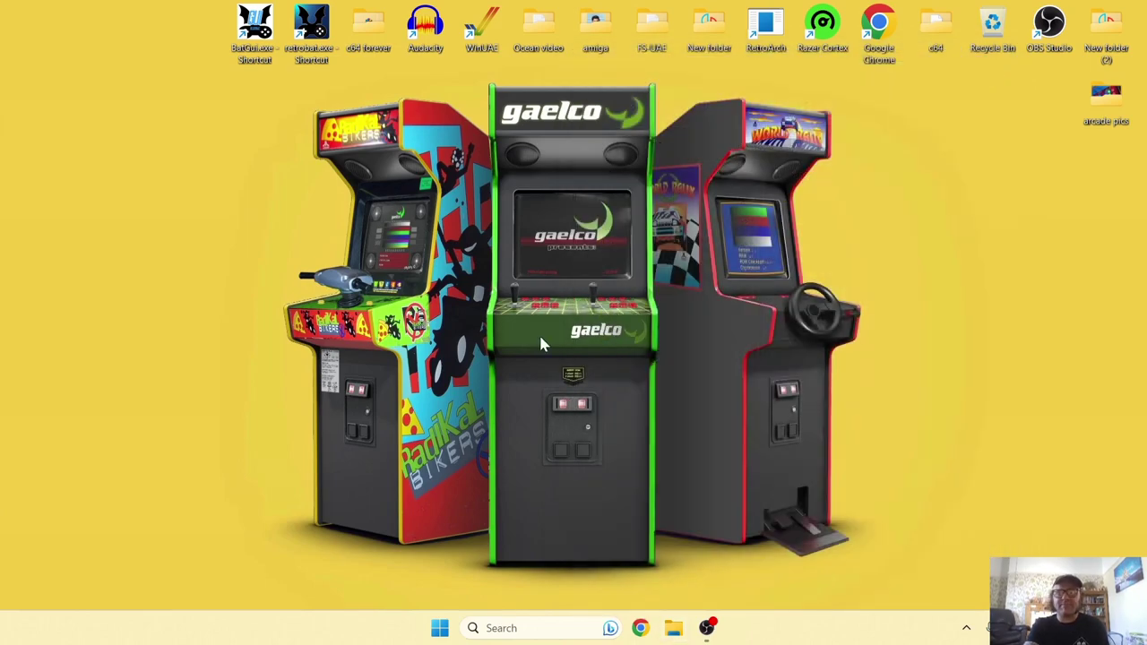
- Launch RetroBat and open the gaelco system's game list
double_click(314, 29)
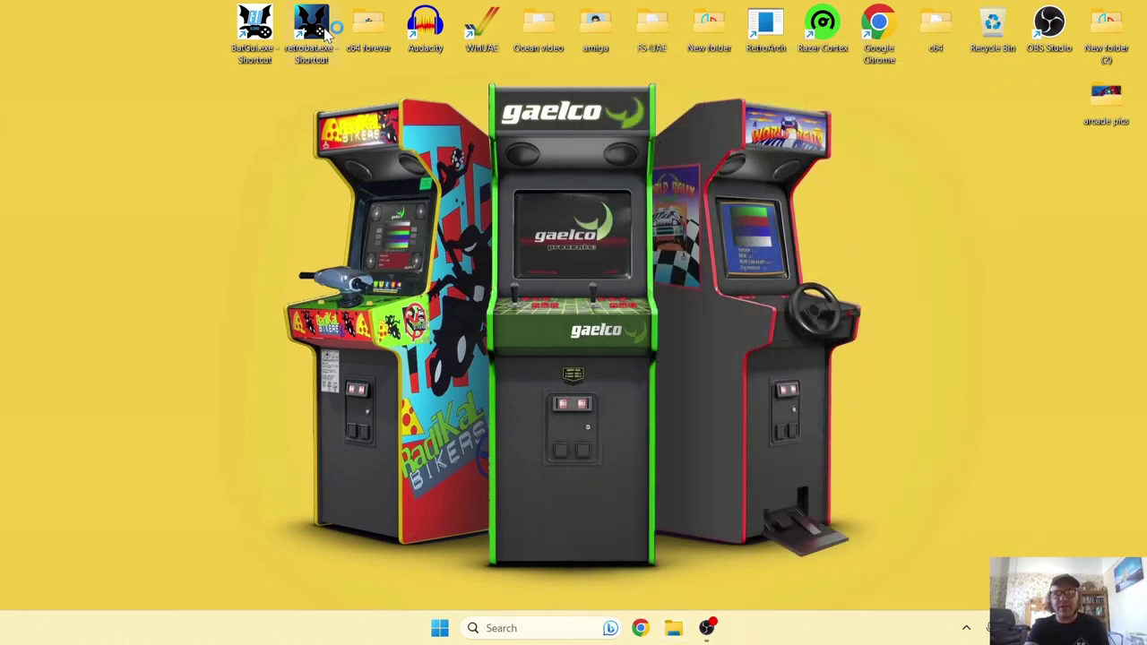
key(Right)
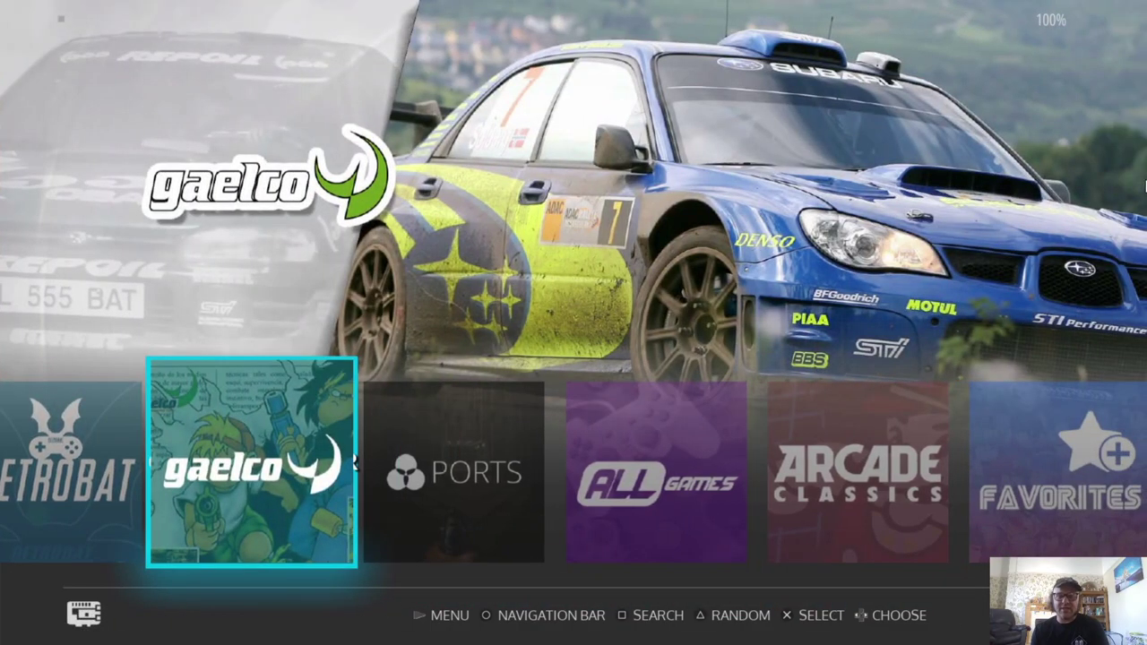
key(Return)
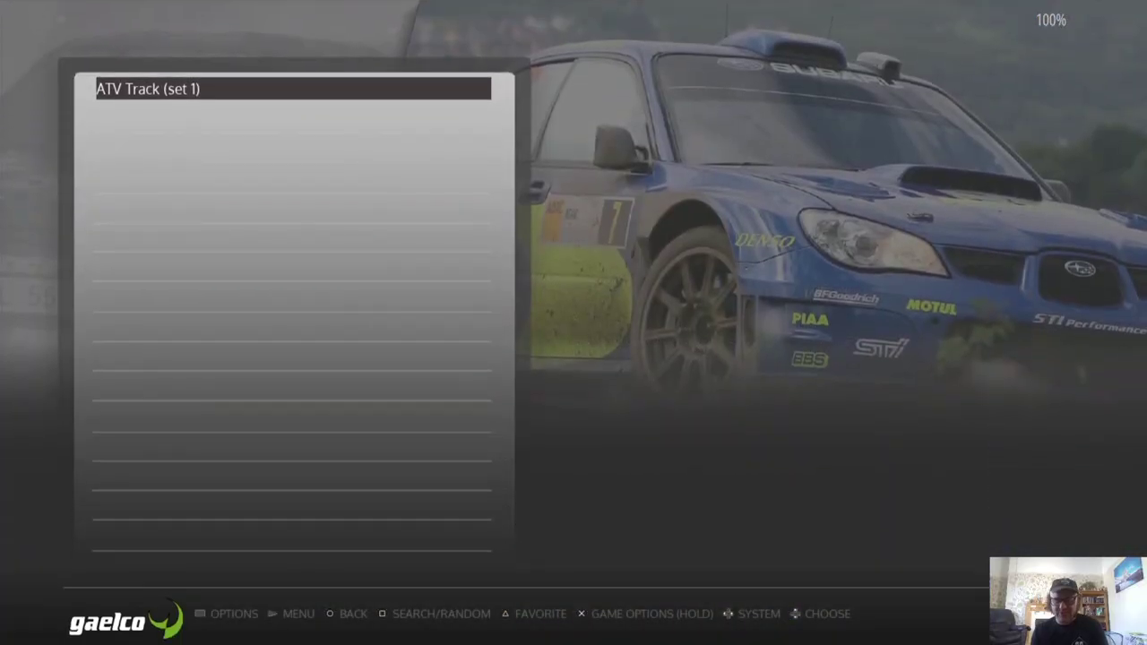
- Run the scraper for ATV Track (set 1) and return to the gaelco game list
key(Escape)
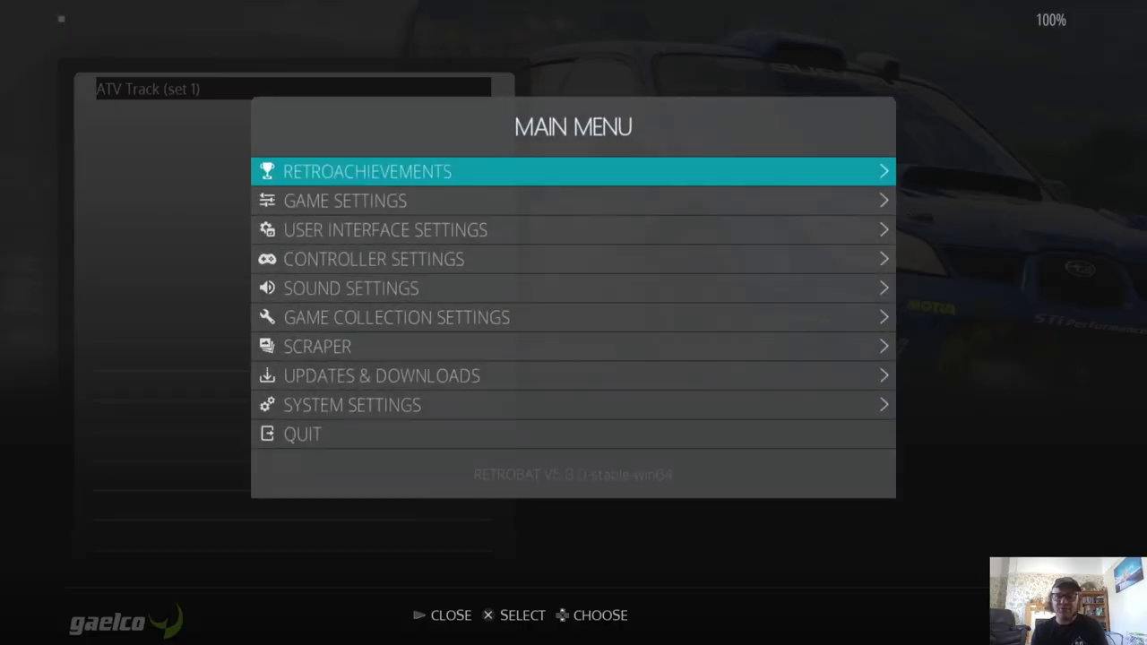
key(Up)
key(Up)
key(Up)
key(Up)
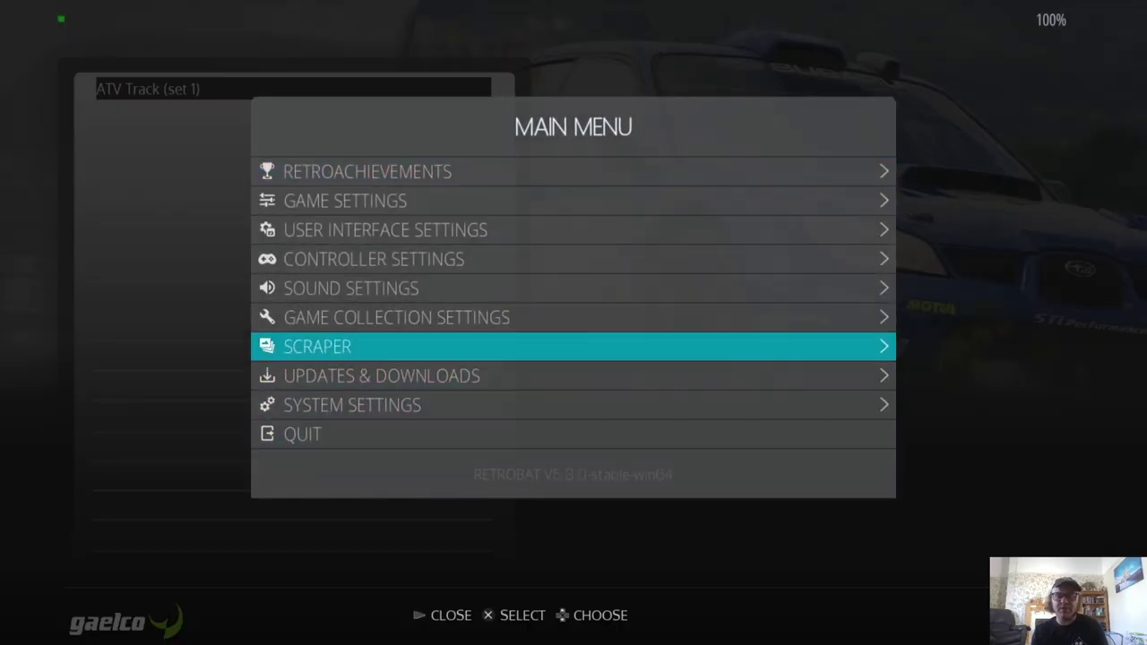
key(Return)
key(Up)
key(Return)
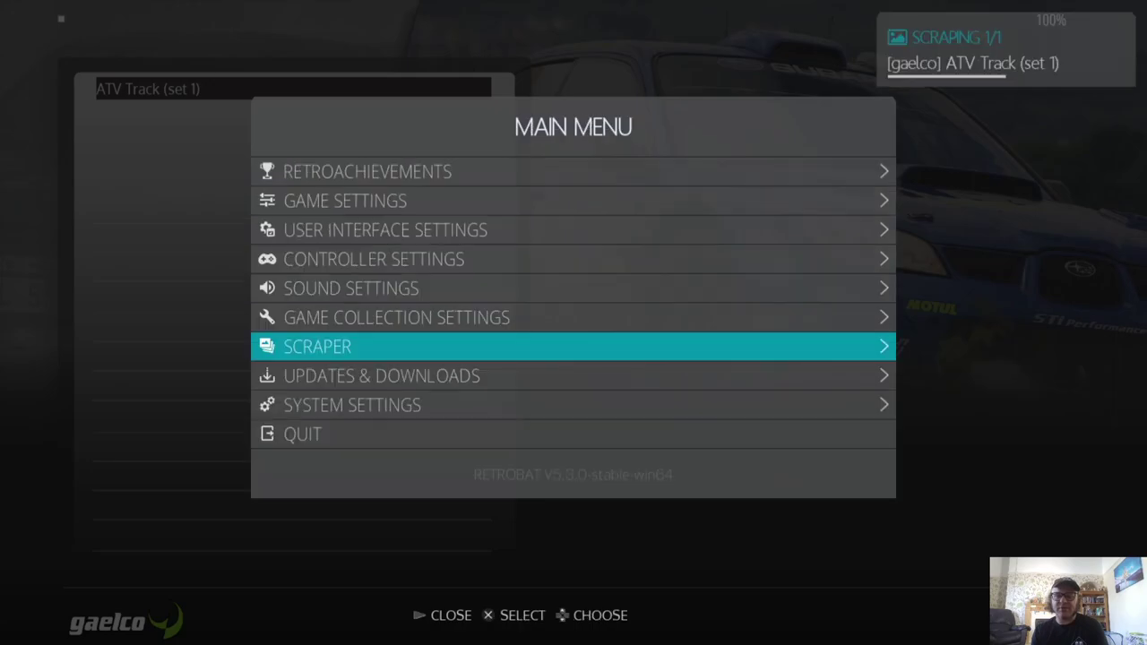
key(Escape)
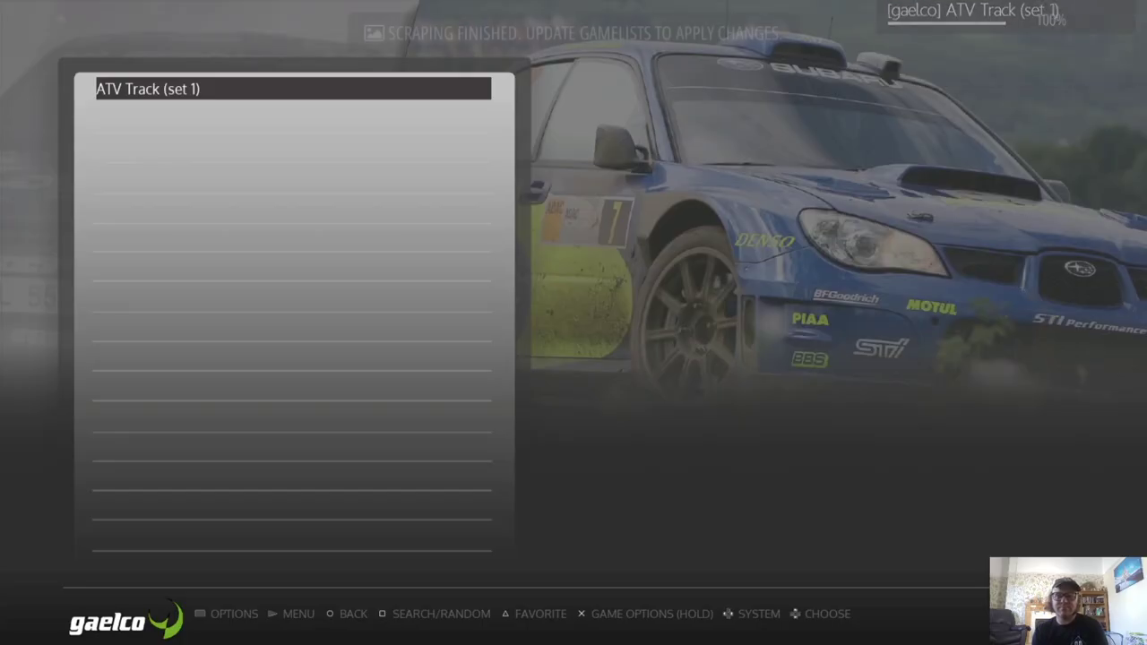
- Update the gamelists to apply the scraped game information
key(Escape)
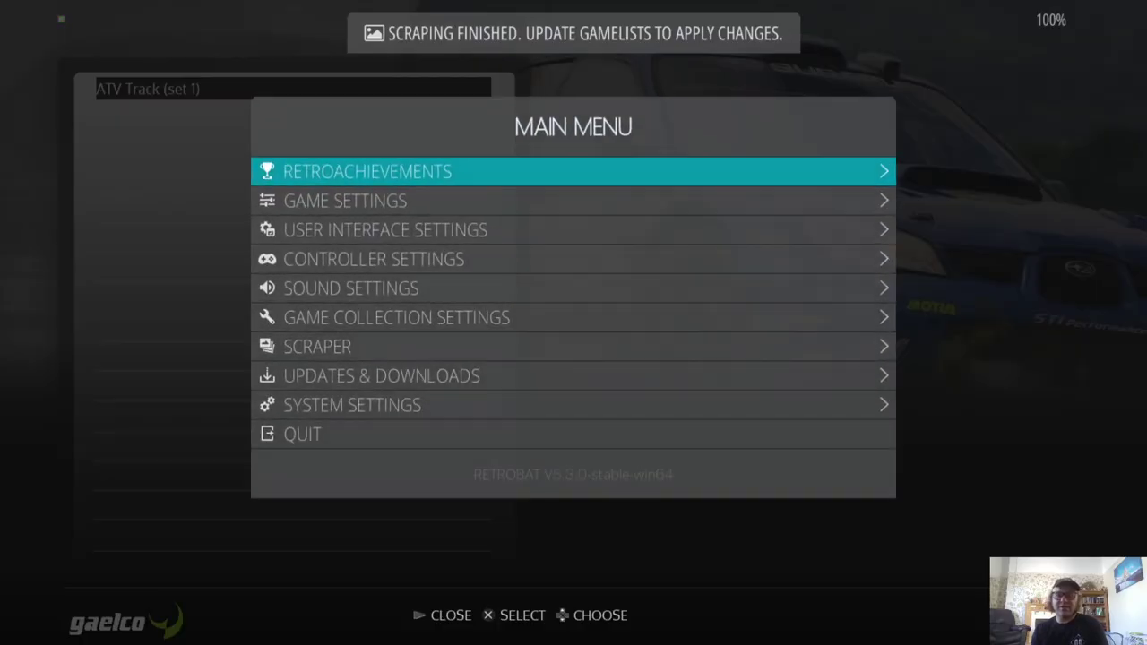
key(Down)
key(Return)
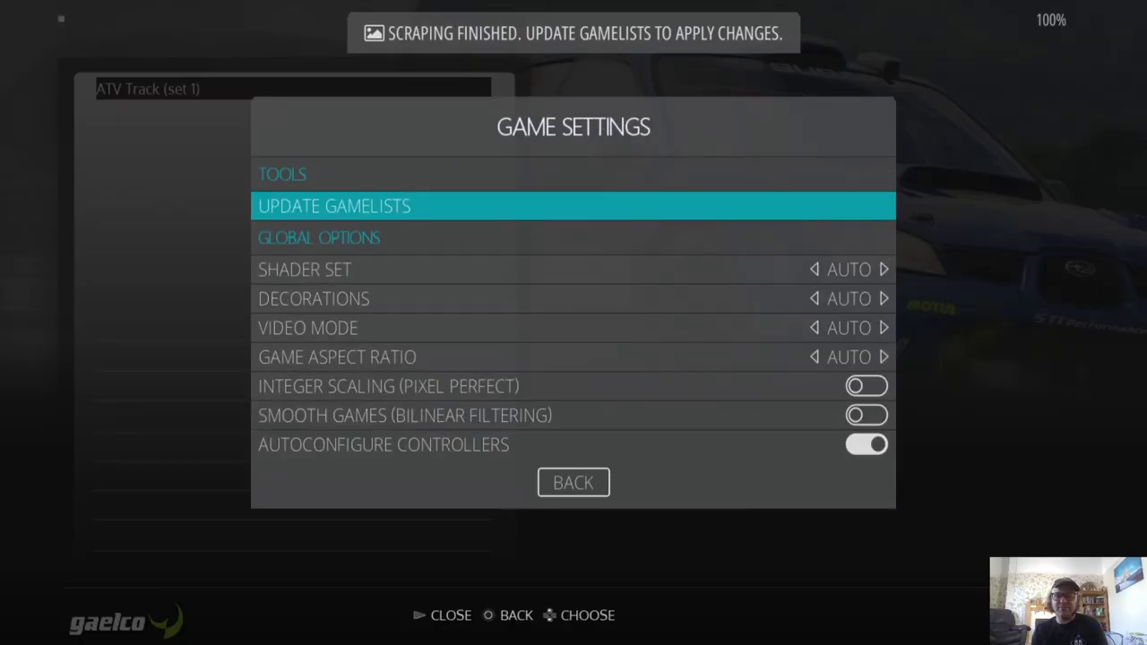
key(Return)
key(Return)
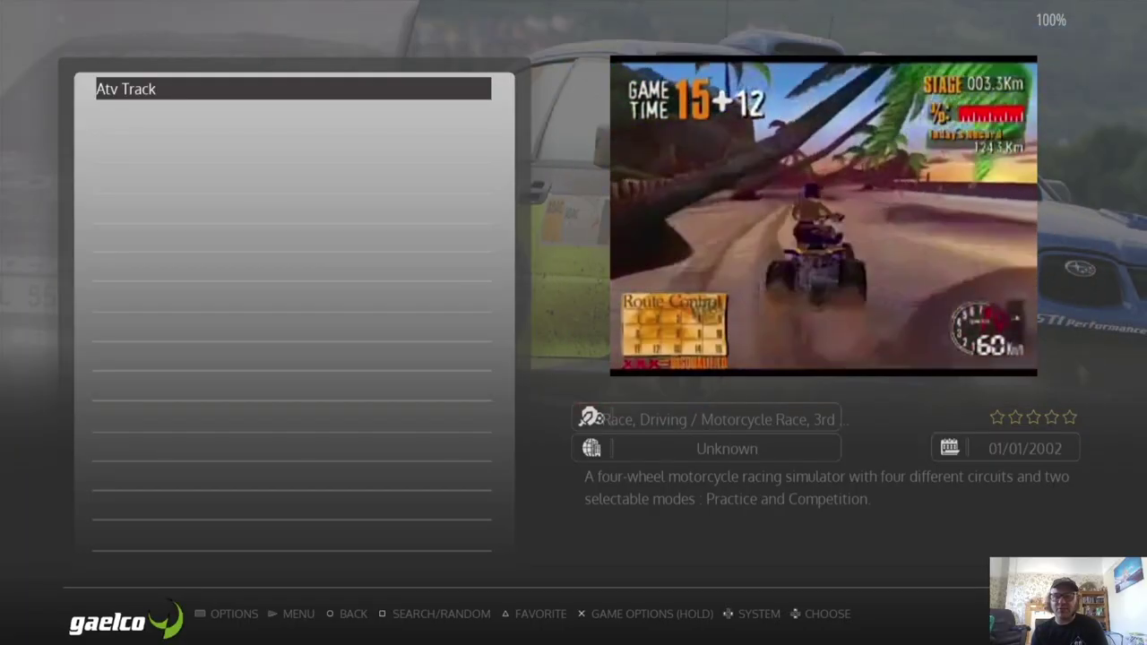
- Try to launch Atv Track from the reopened gaelco list, agreeing to install the demul-old emulator
key(Escape)
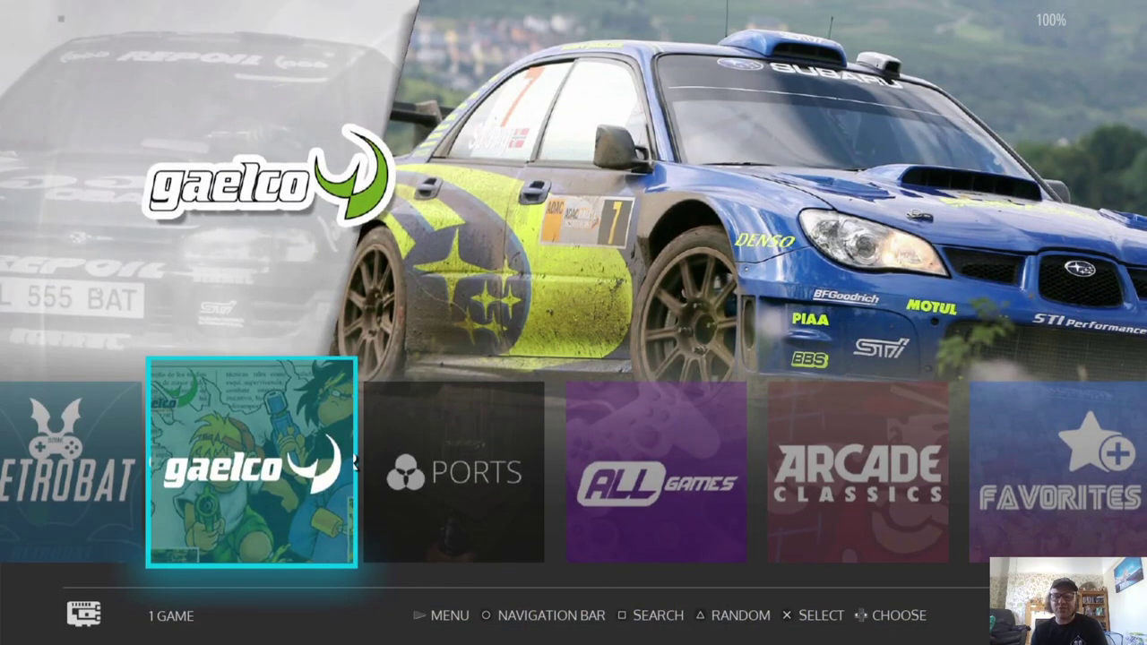
key(Return)
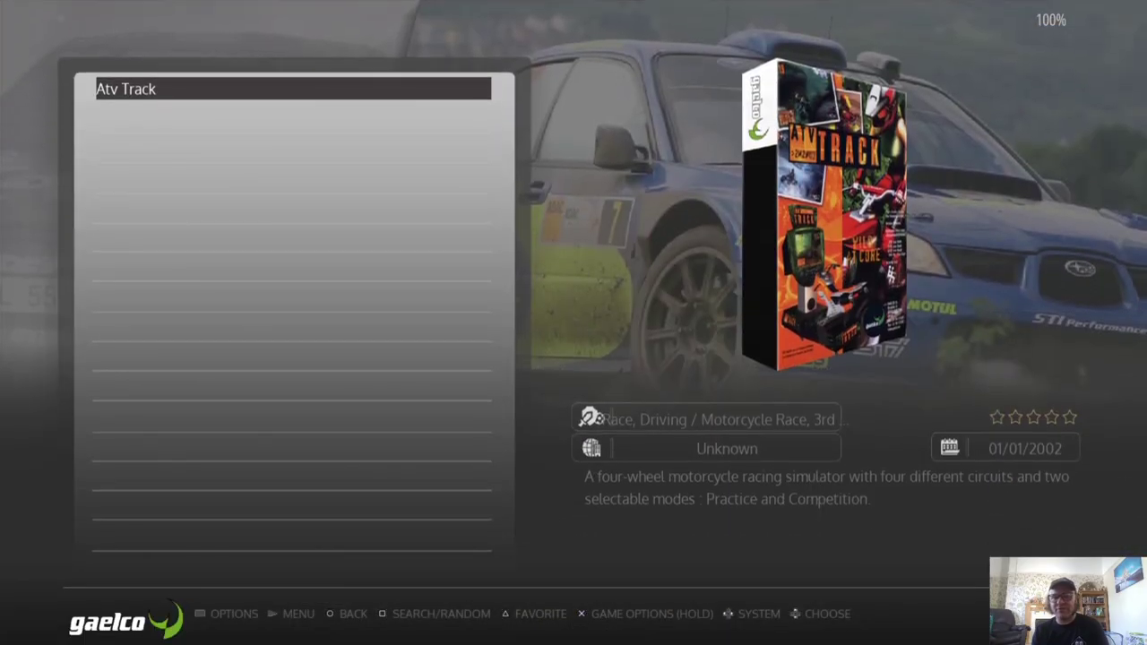
key(Return)
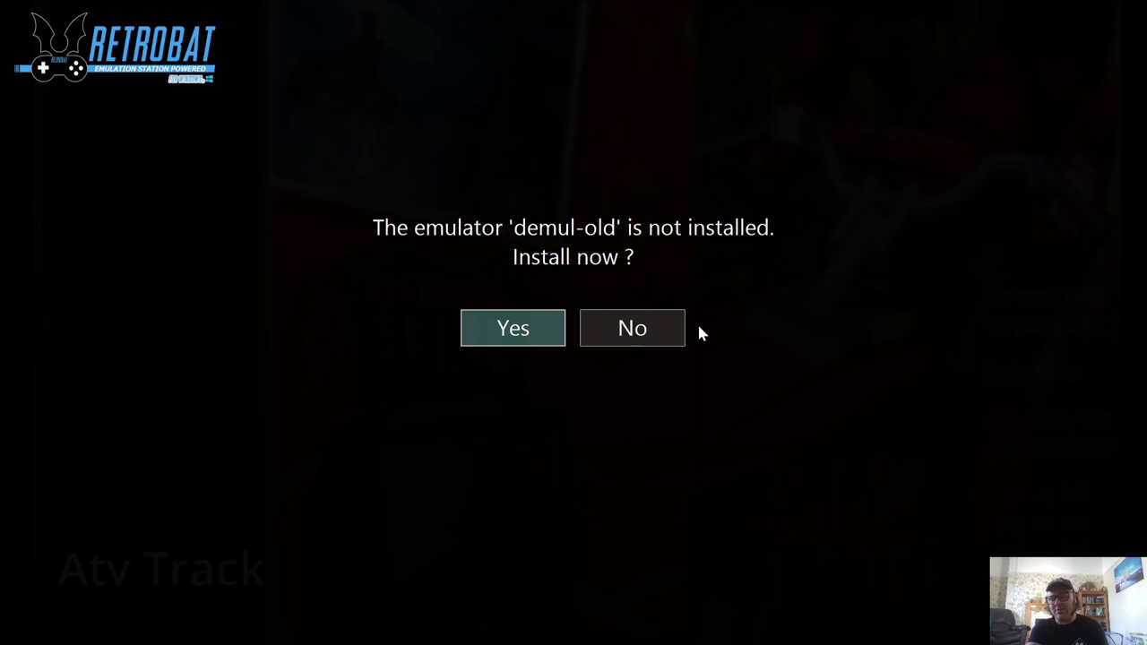
click(539, 336)
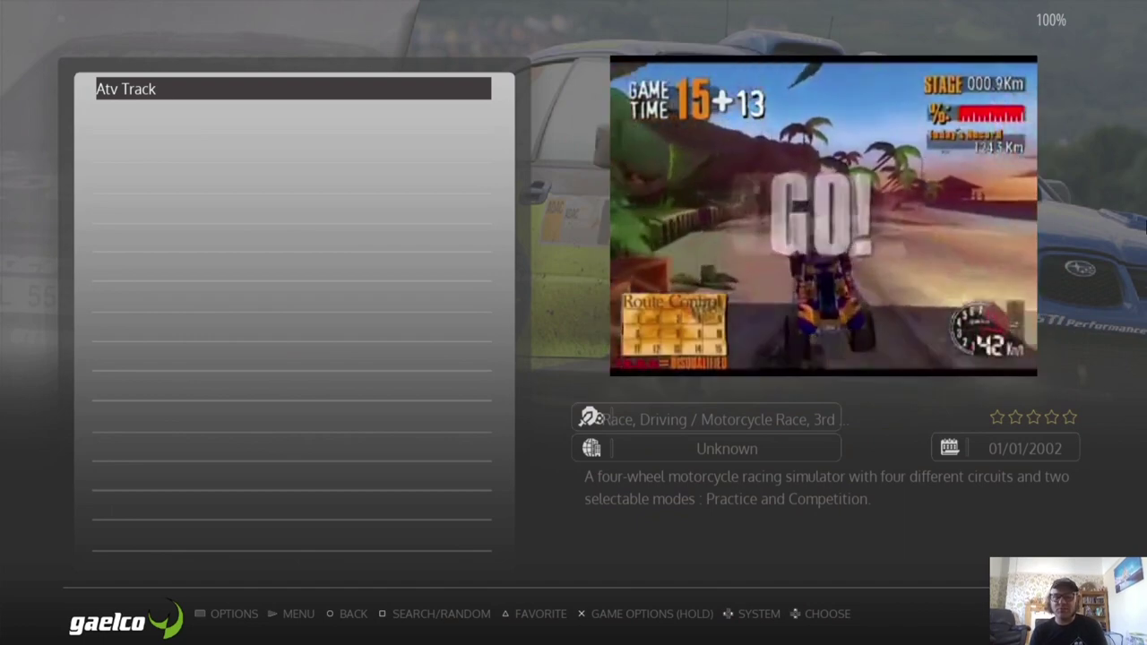
- Leave the gaelco game list and go to the RetroBat entry in the system selection
key(Escape)
key(Right)
key(Right)
key(Right)
key(Right)
key(Right)
key(Right)
key(Right)
key(Right)
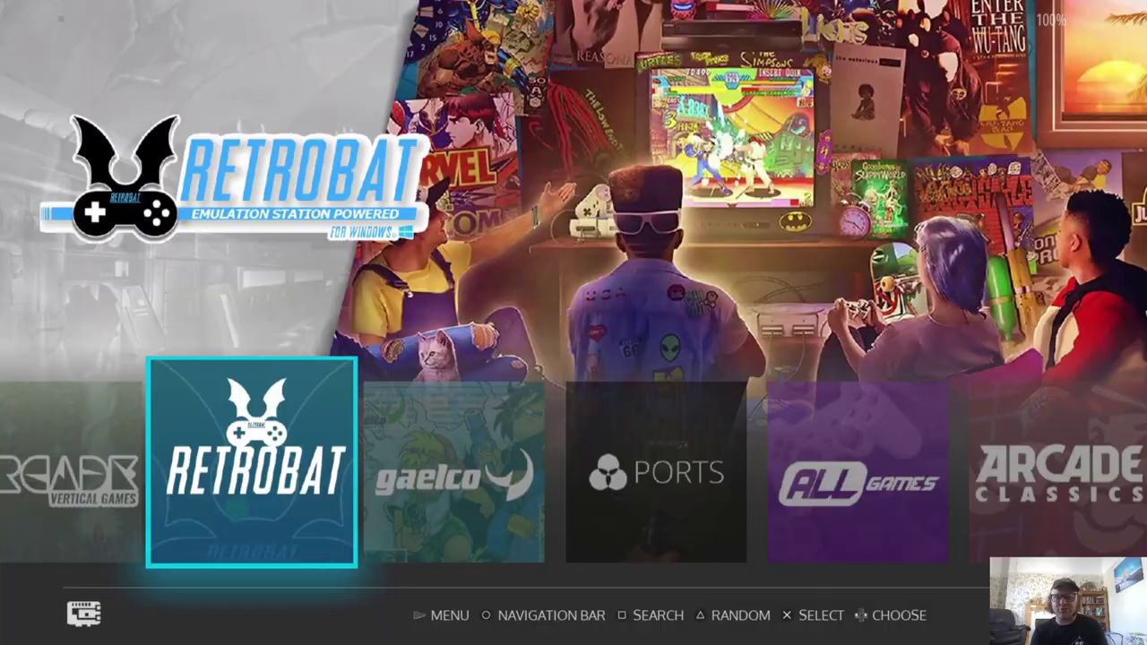
- Run Demul Old DX11 Plugin (Gaelco) from the RetroBat emulator list and accept installing demul-old
key(Return)
key(Down)
key(Down)
key(Down)
key(Down)
key(Down)
key(Down)
key(Down)
key(Down)
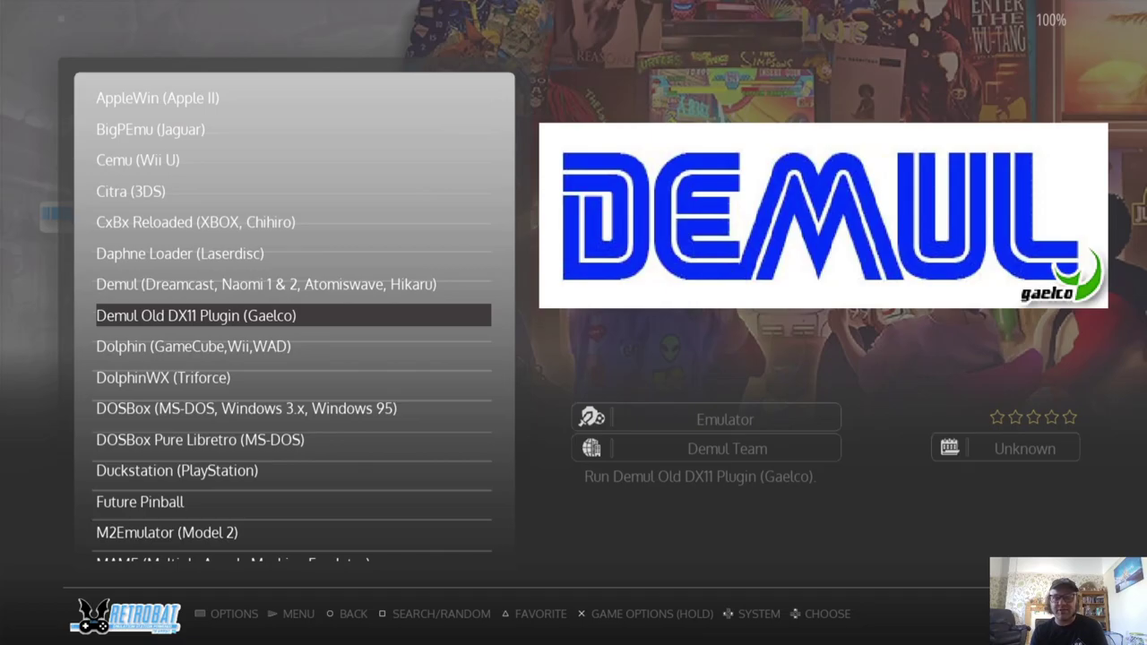
key(Return)
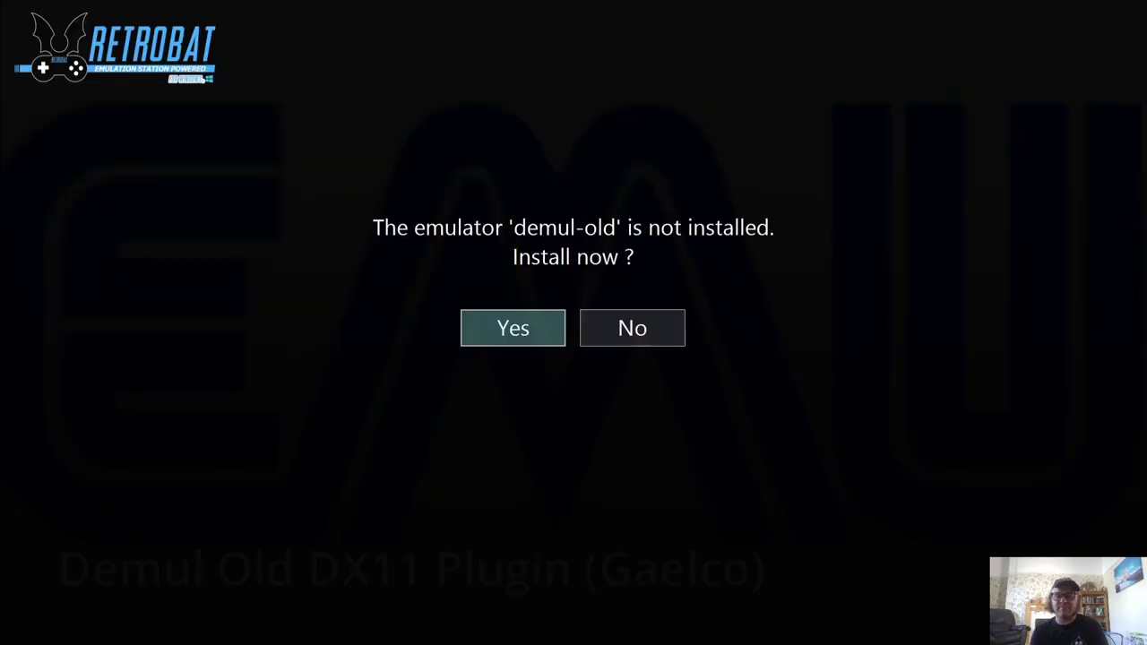
click(529, 327)
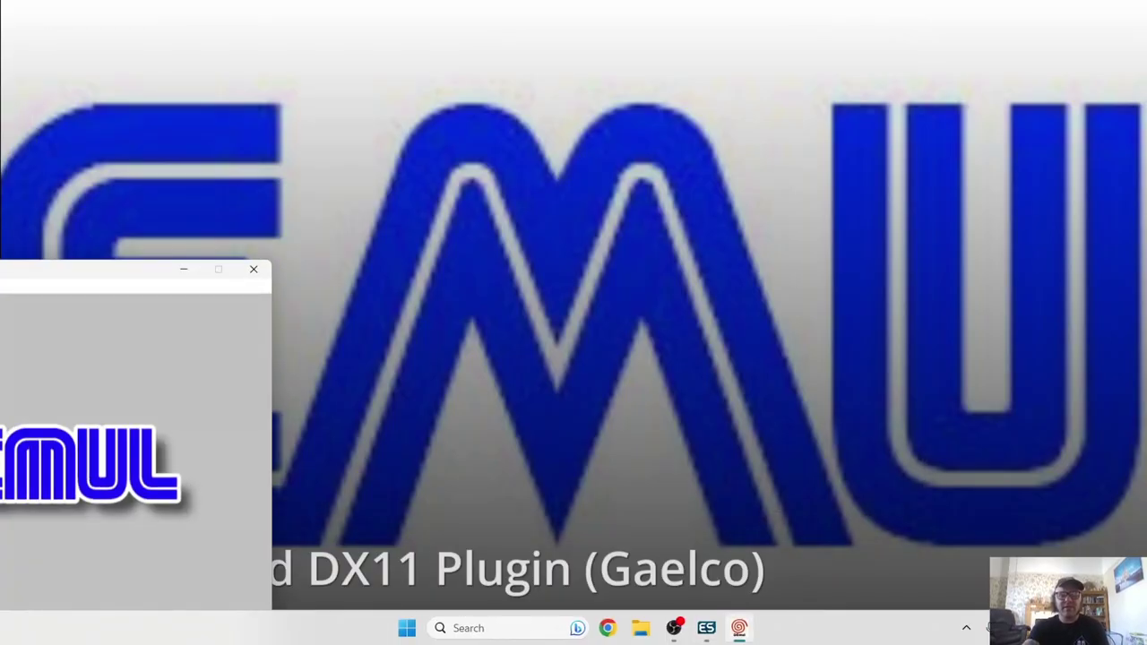
- Set Demul's Direct3D11 windows resolution to 1920x1080, keep the internal resolution at 4x, and apply the graphics configuration
drag(104, 280, 722, 156)
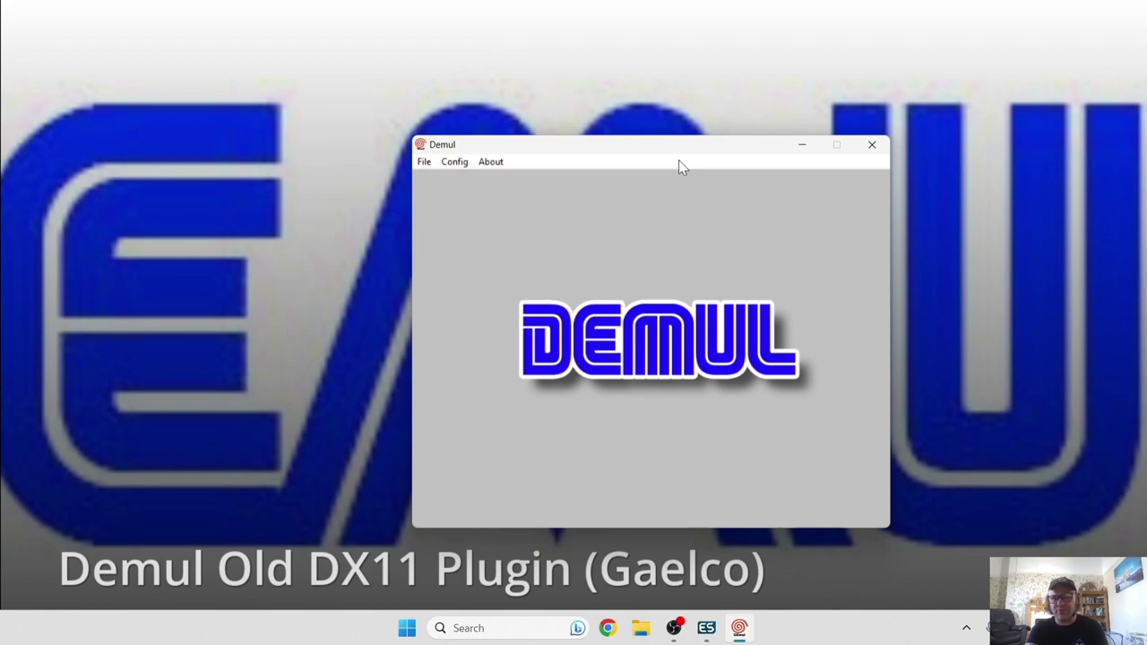
click(464, 166)
click(473, 180)
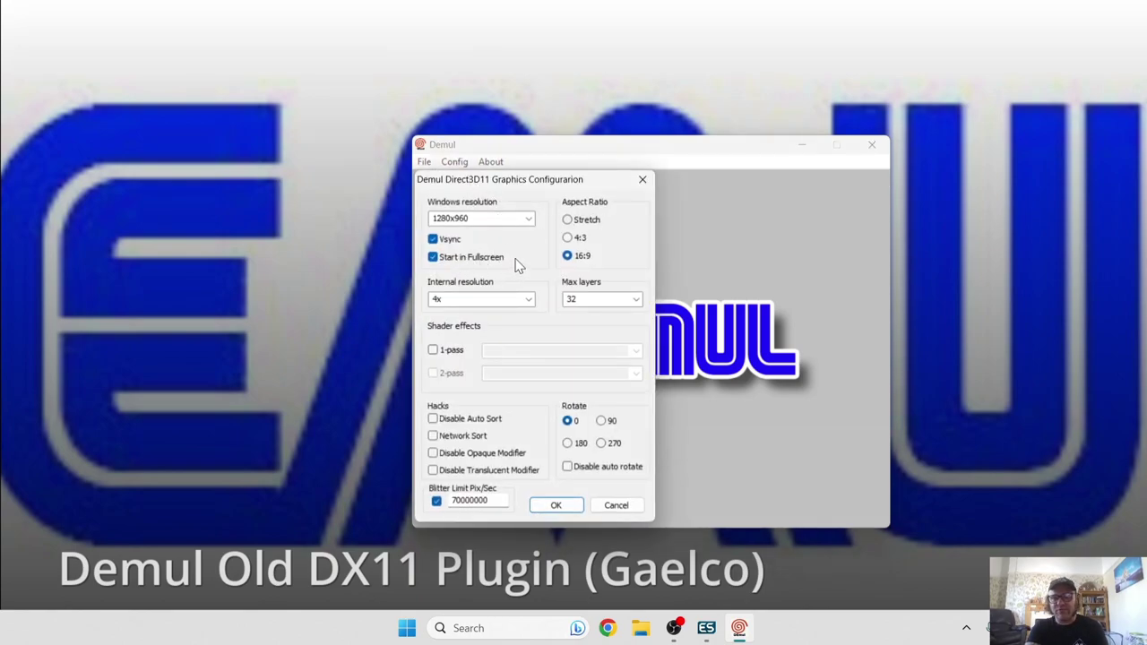
click(530, 221)
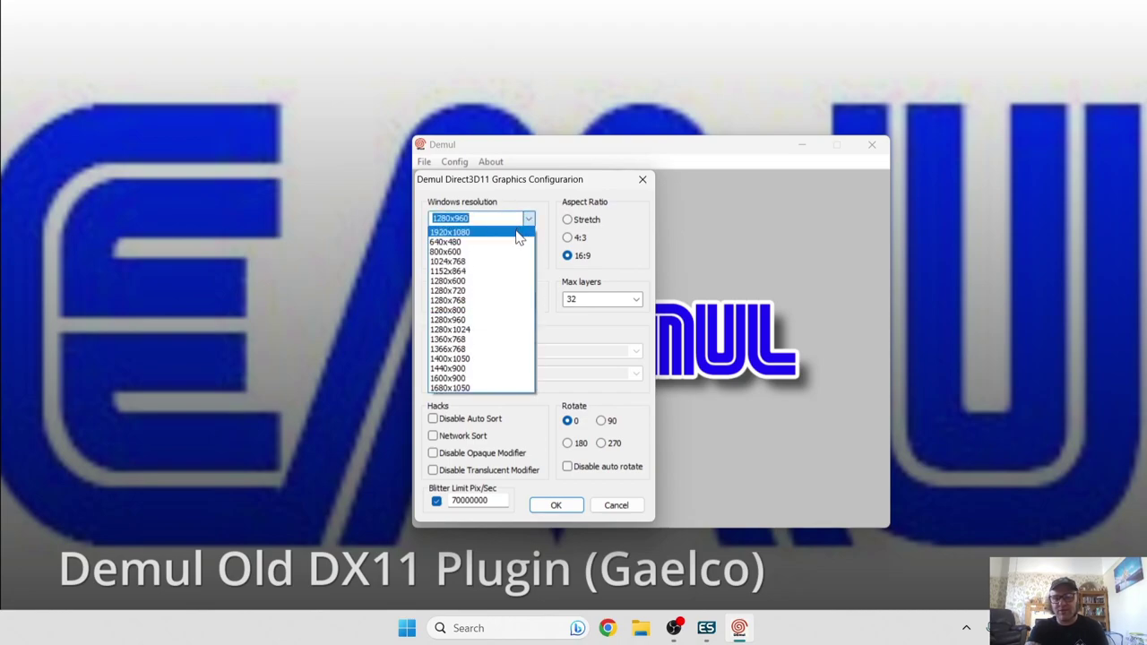
click(518, 233)
click(531, 301)
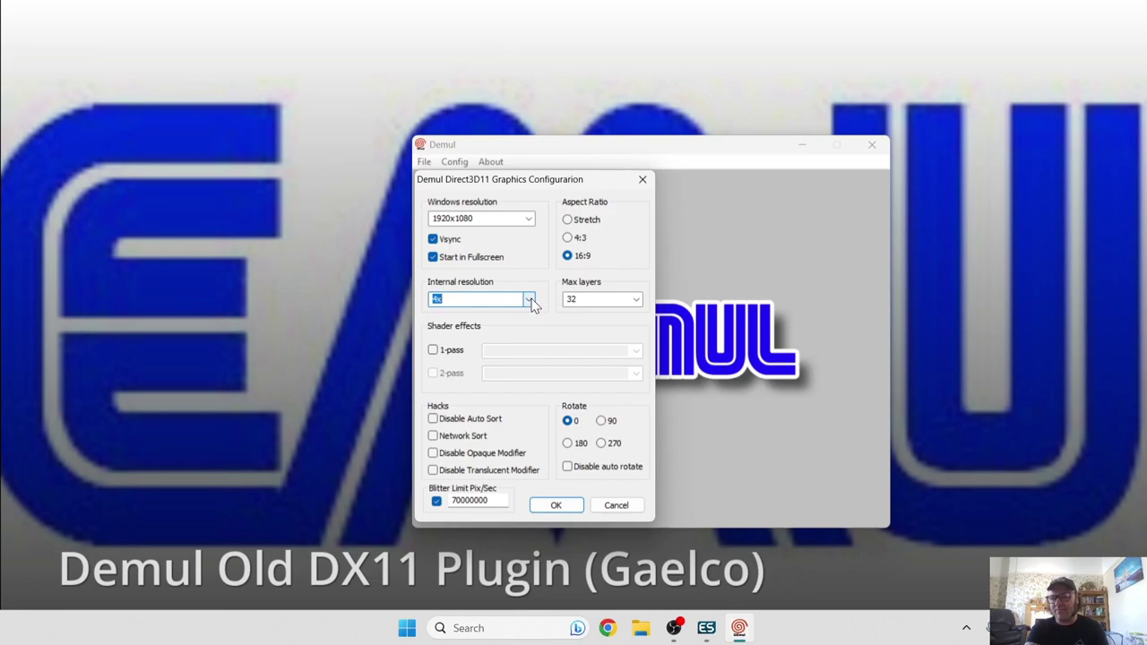
click(530, 300)
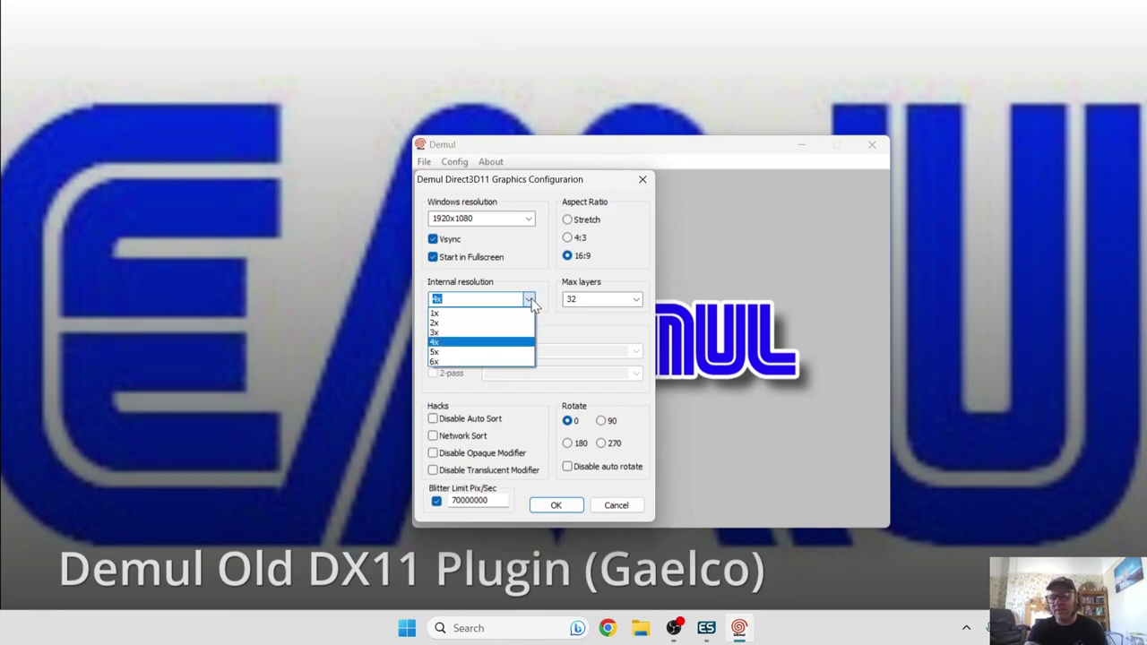
click(488, 352)
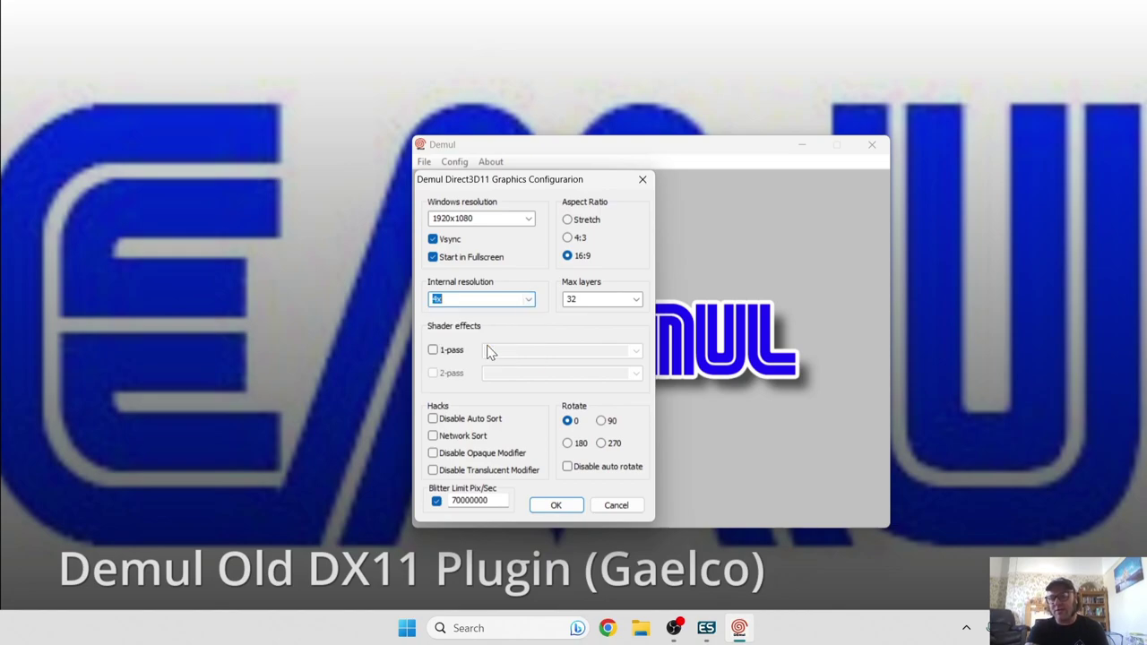
click(555, 506)
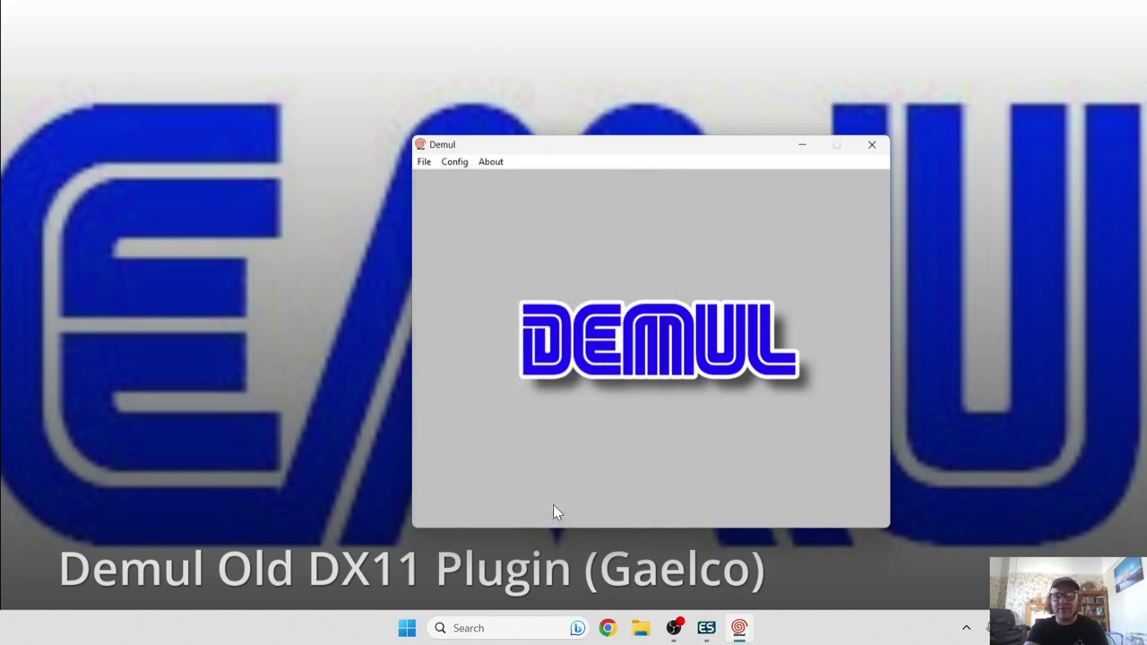
- In the Dreamcast Joy 1 controls, map the analog up, left and right directions to the gamepad's AXIS0 and try mapping down
click(455, 162)
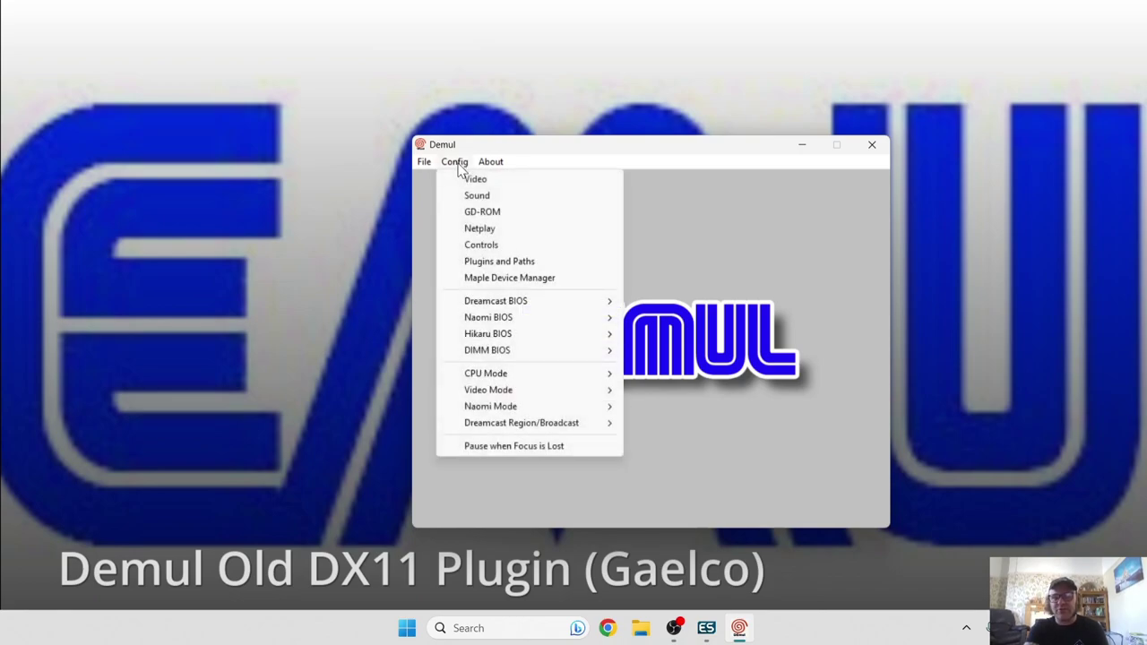
click(491, 246)
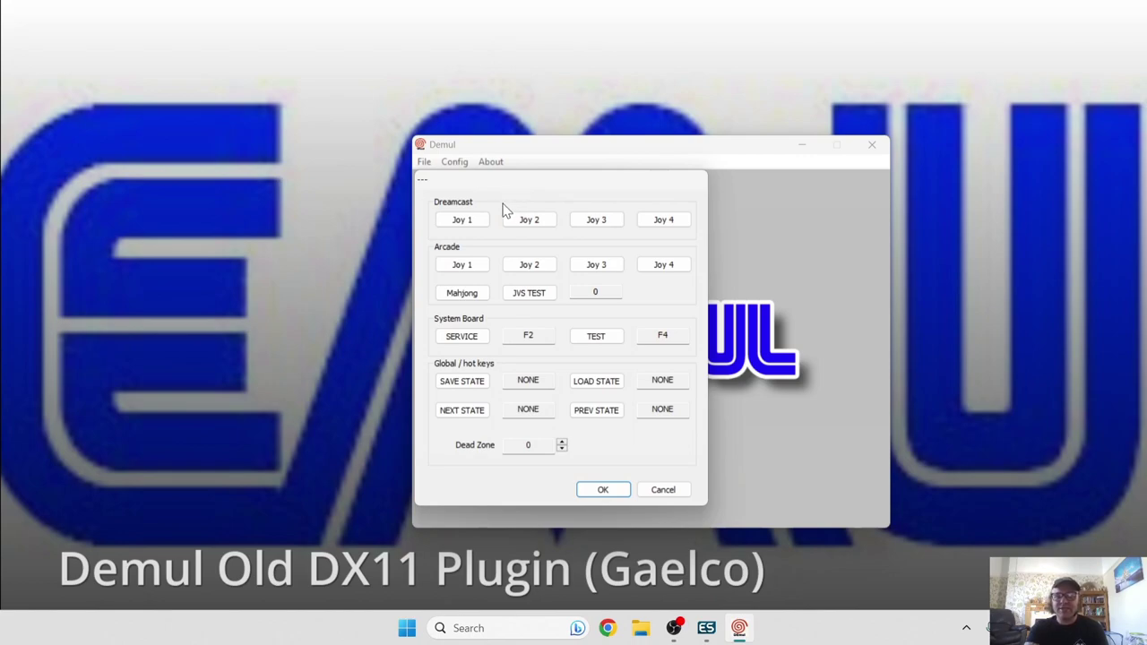
click(462, 220)
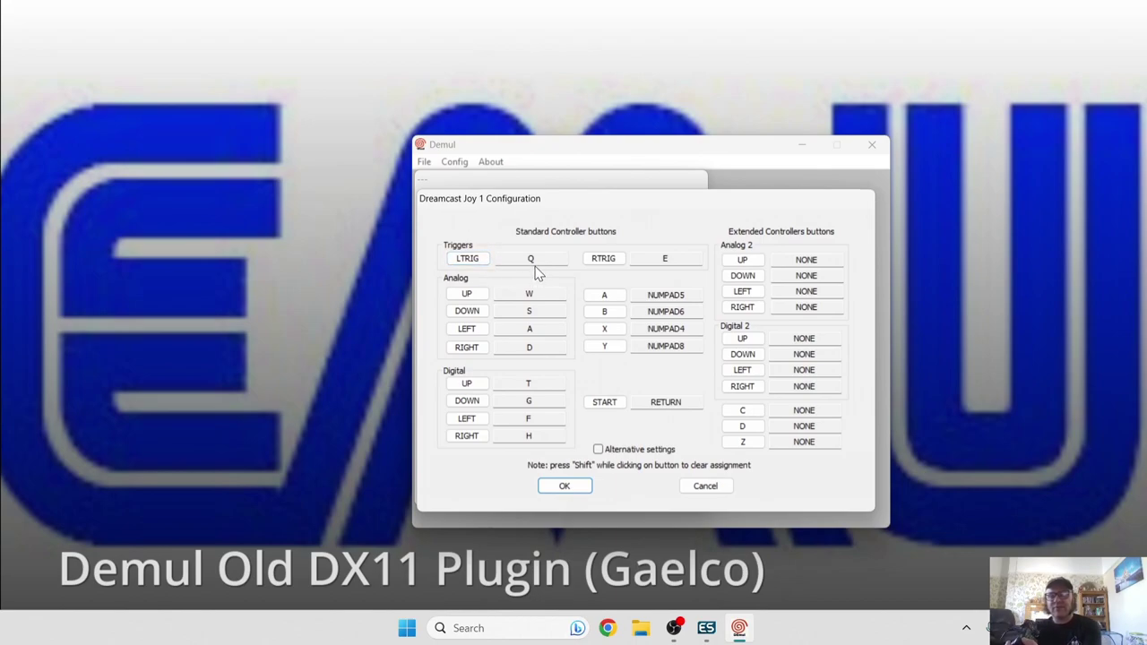
click(473, 294)
click(473, 310)
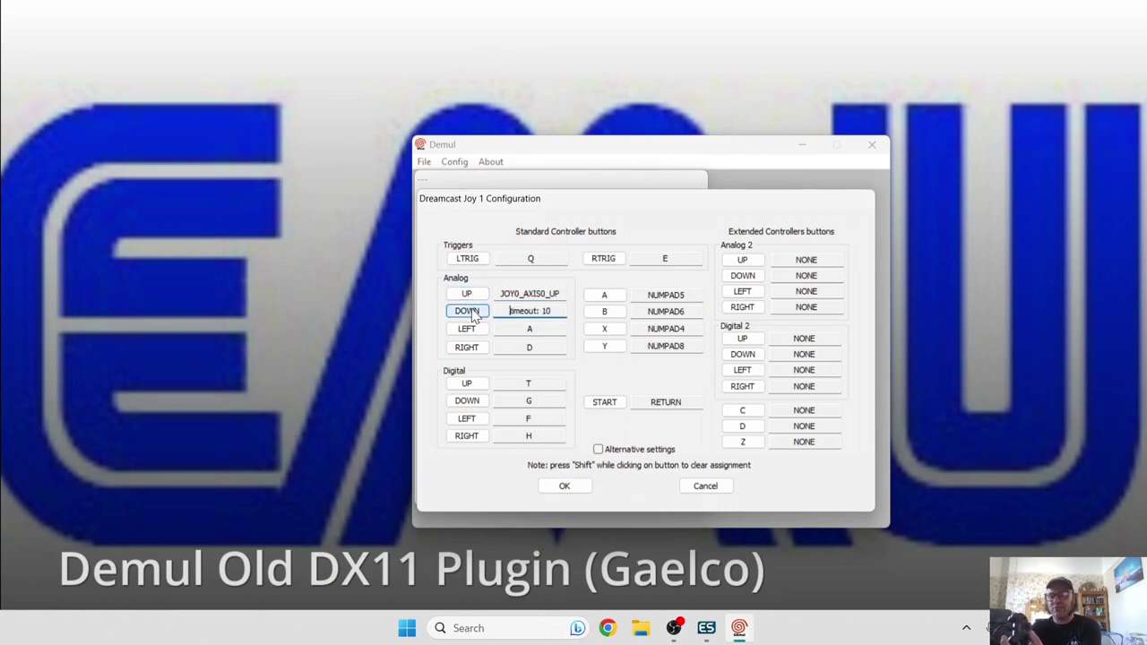
click(470, 330)
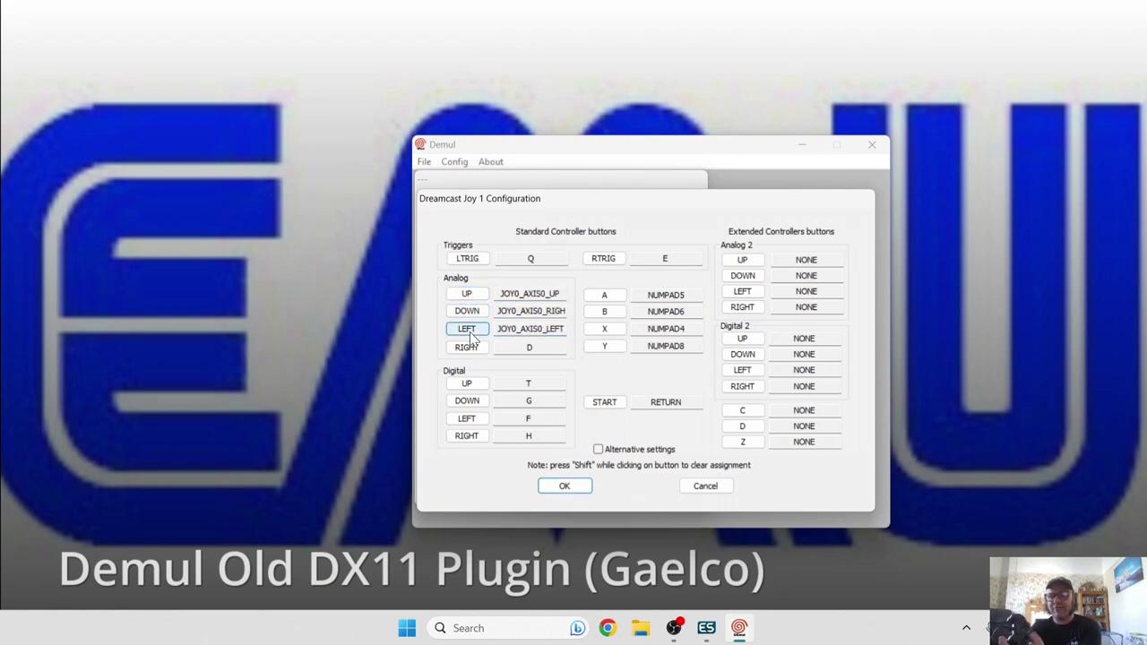
click(468, 351)
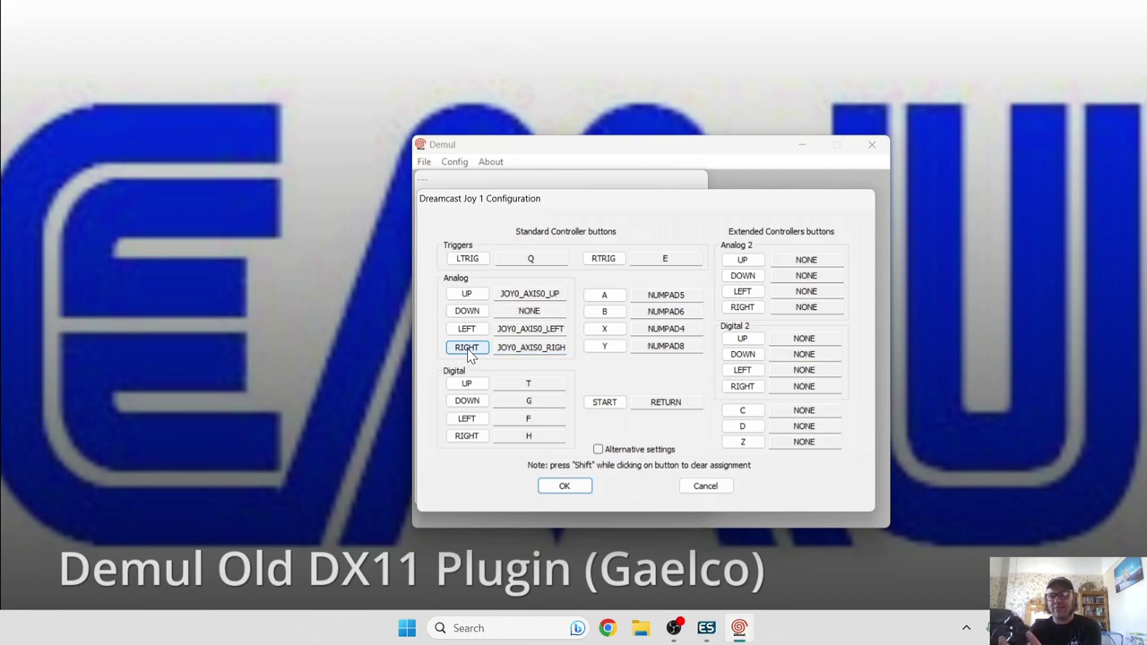
- Map the Dreamcast Joy 1 digital directions to JOY0_UP, JOY0_DOWN, JOY0_LEFT and JOY0_RIGHT
click(468, 384)
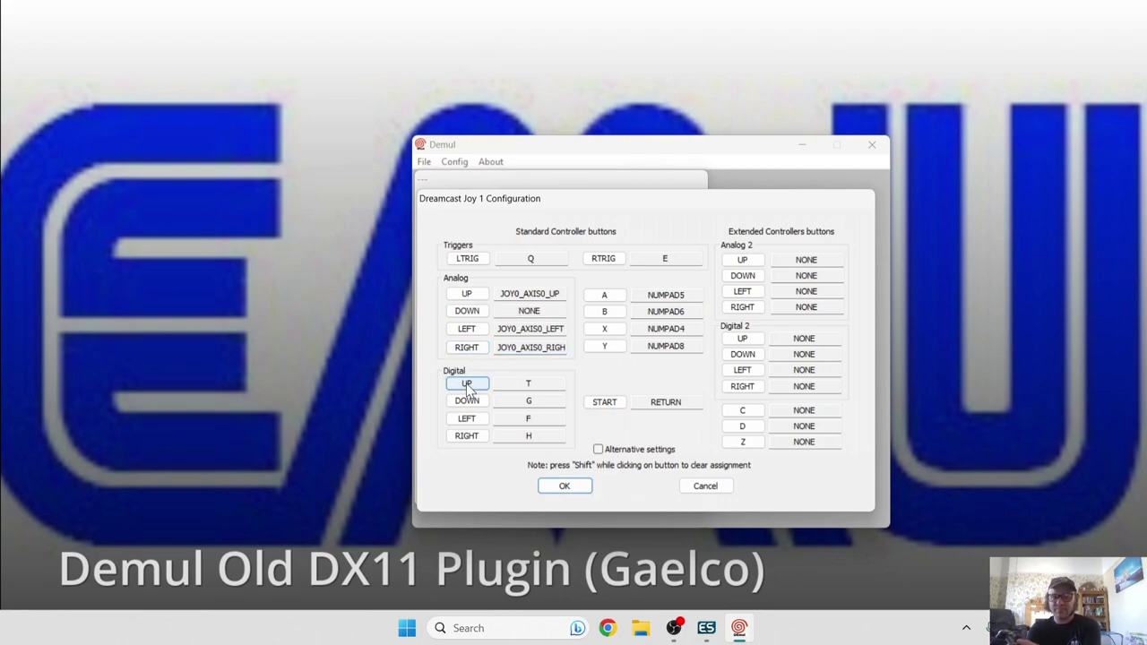
click(467, 400)
click(472, 418)
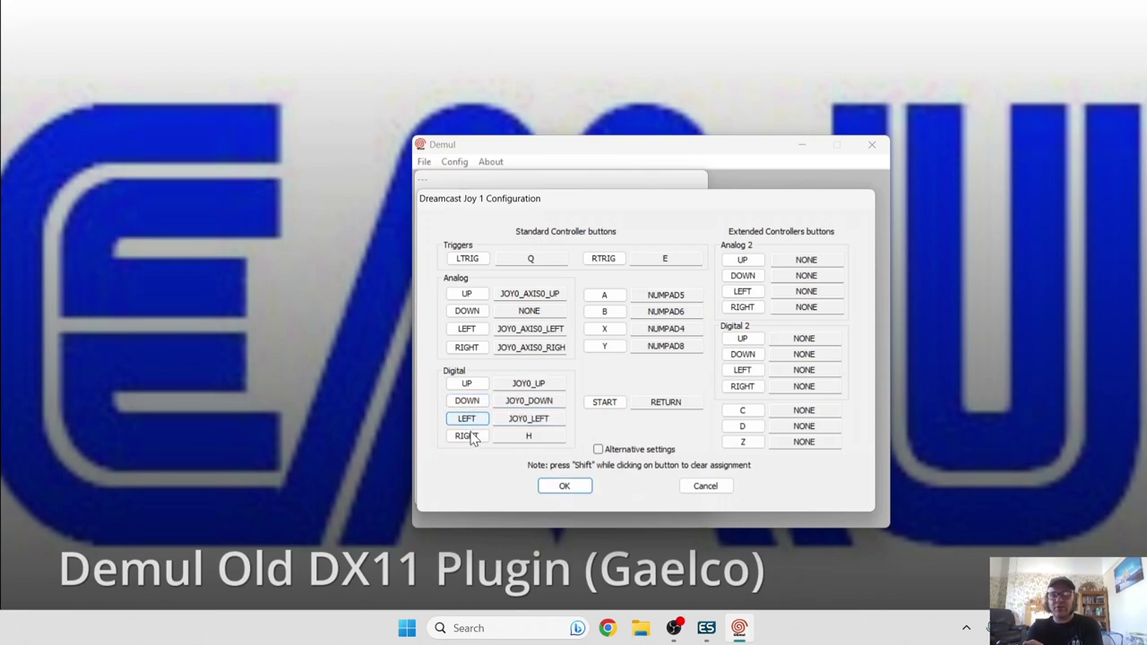
click(470, 436)
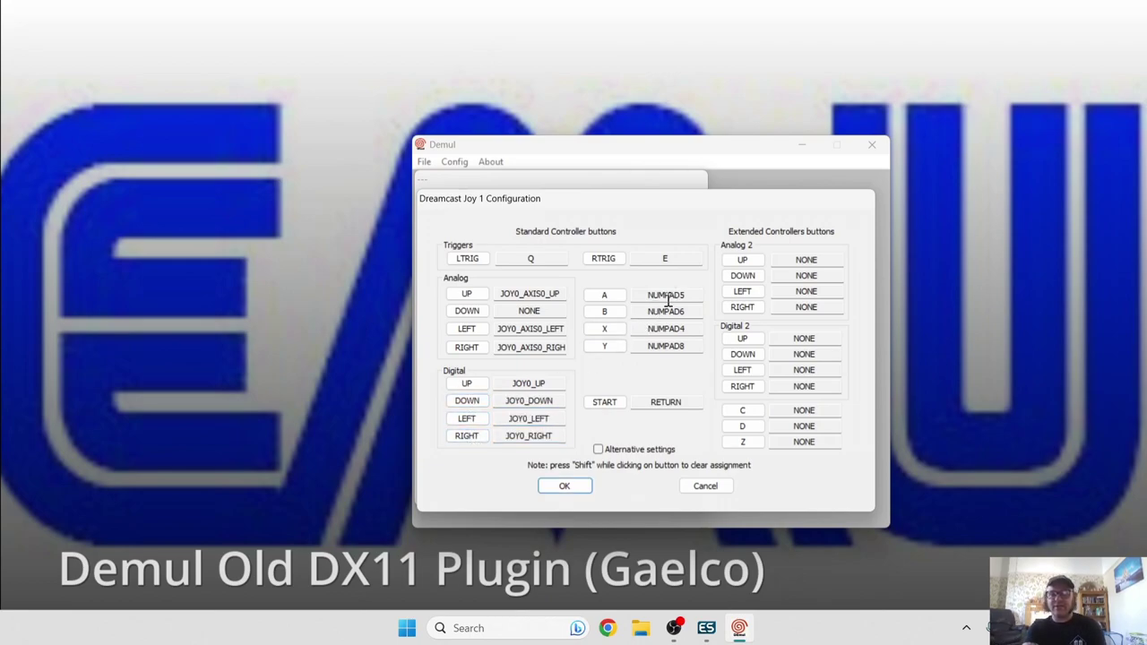
- Assign gamepad buttons to the Dreamcast Joy 1 face buttons: A to JOY0_B, B to JOY0_A, X to JOY0_X, plus Y
click(602, 300)
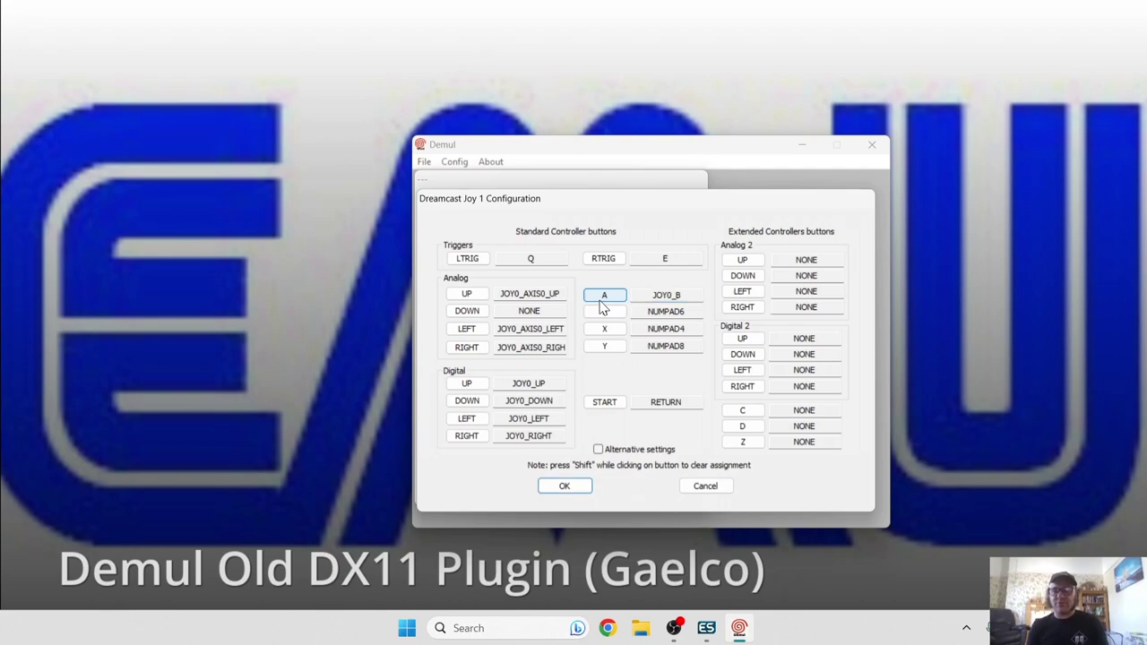
click(603, 311)
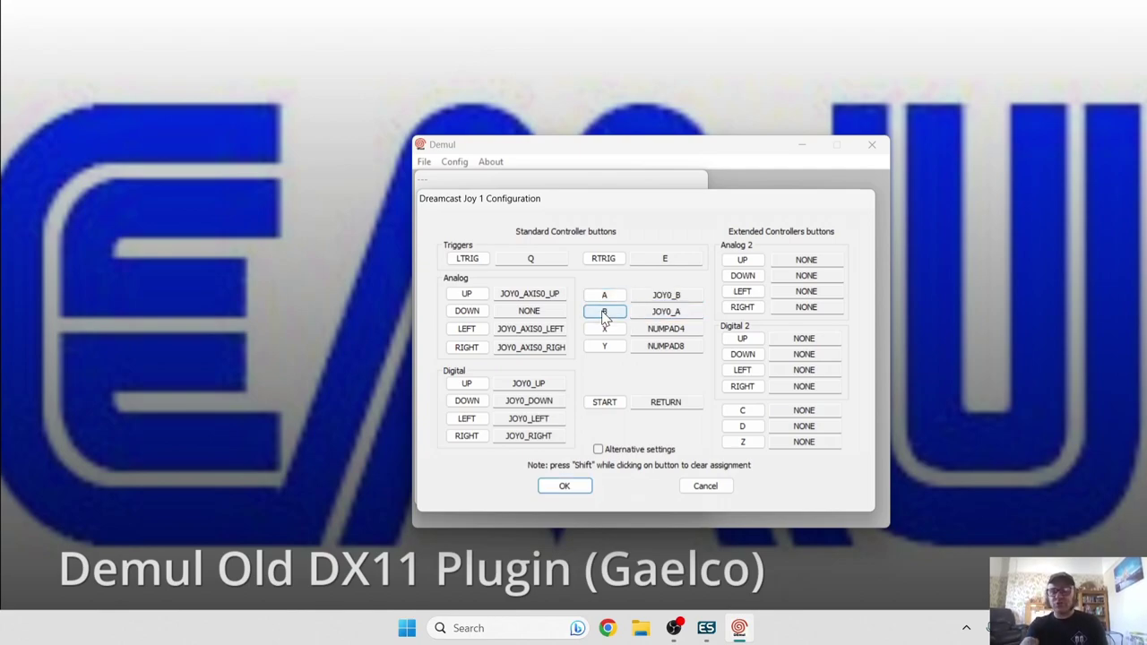
click(605, 330)
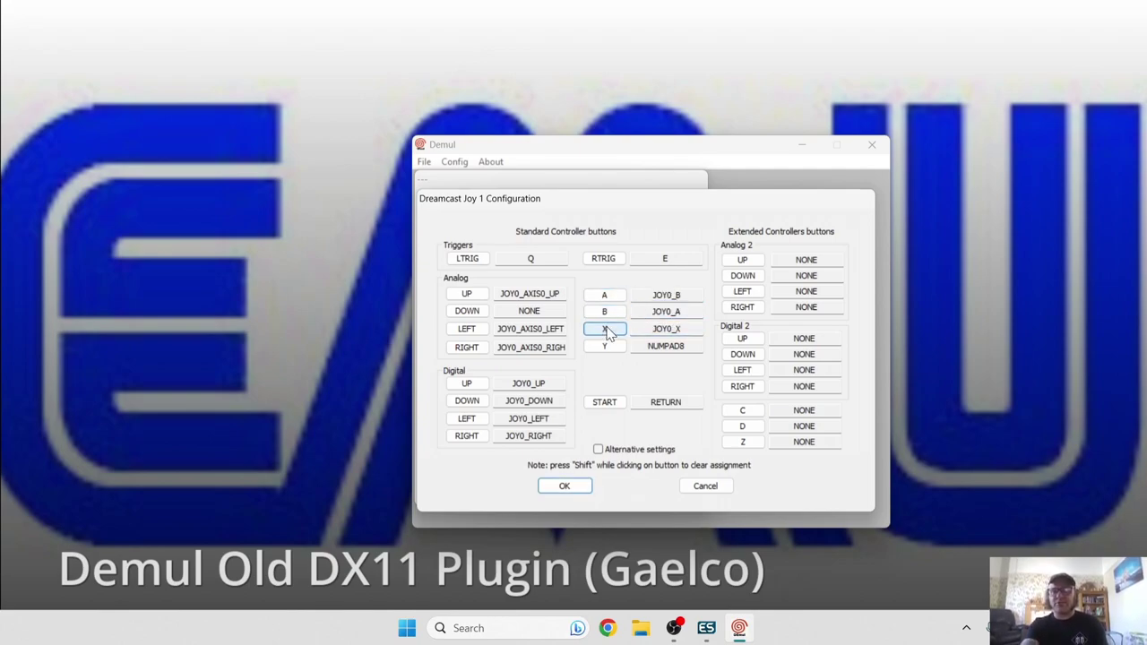
click(606, 347)
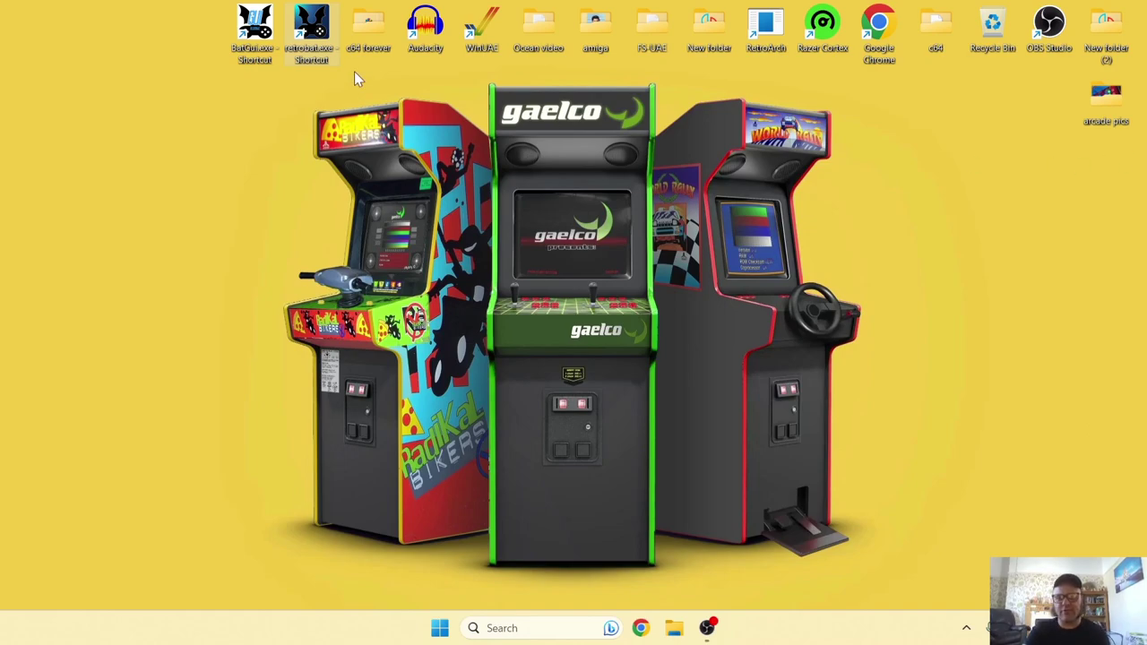
- Open the RetroBat shortcut's file location, go into emulators and demul-old, and run demul.exe
right_click(308, 30)
click(346, 126)
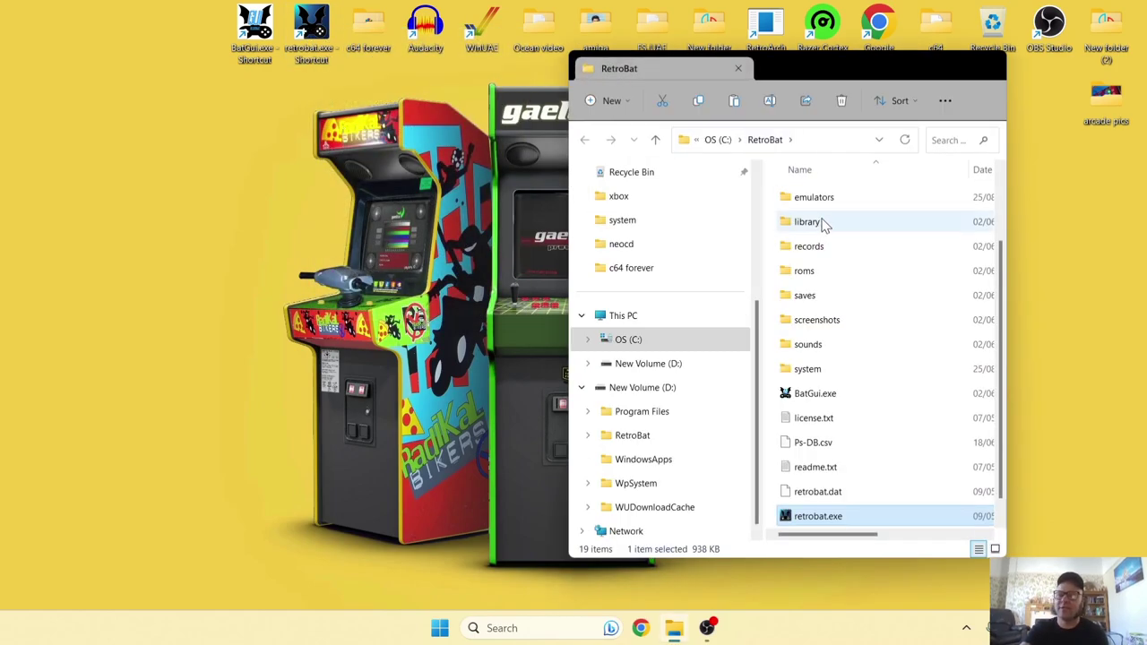
double_click(830, 199)
drag(1002, 232, 1005, 263)
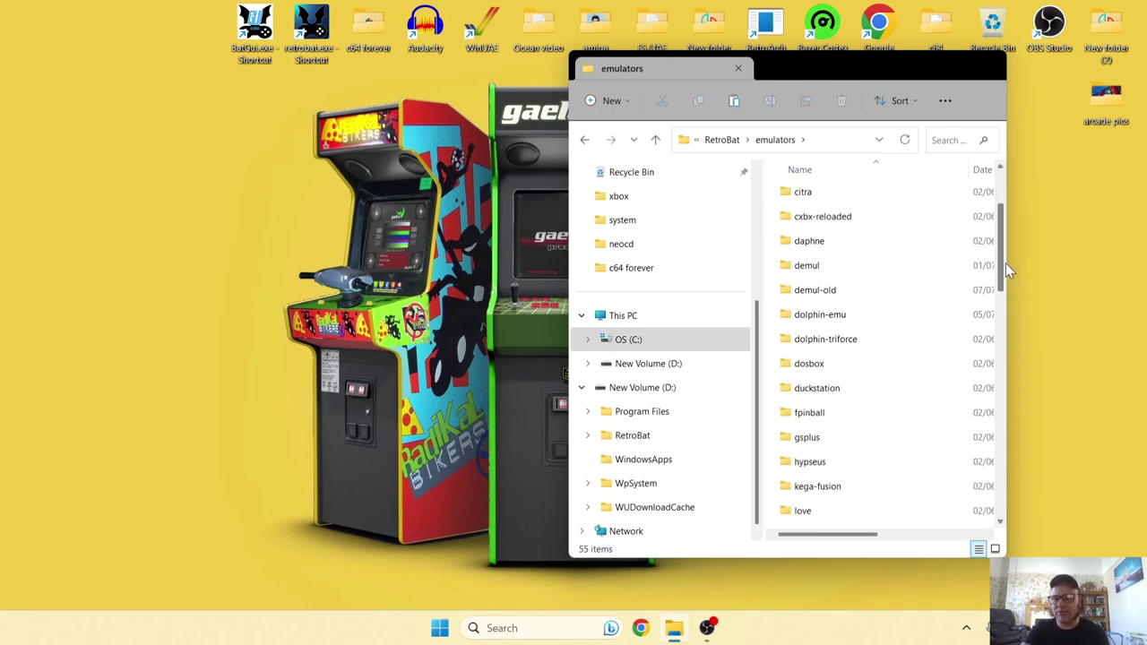
double_click(892, 294)
drag(1007, 285, 1001, 334)
click(832, 324)
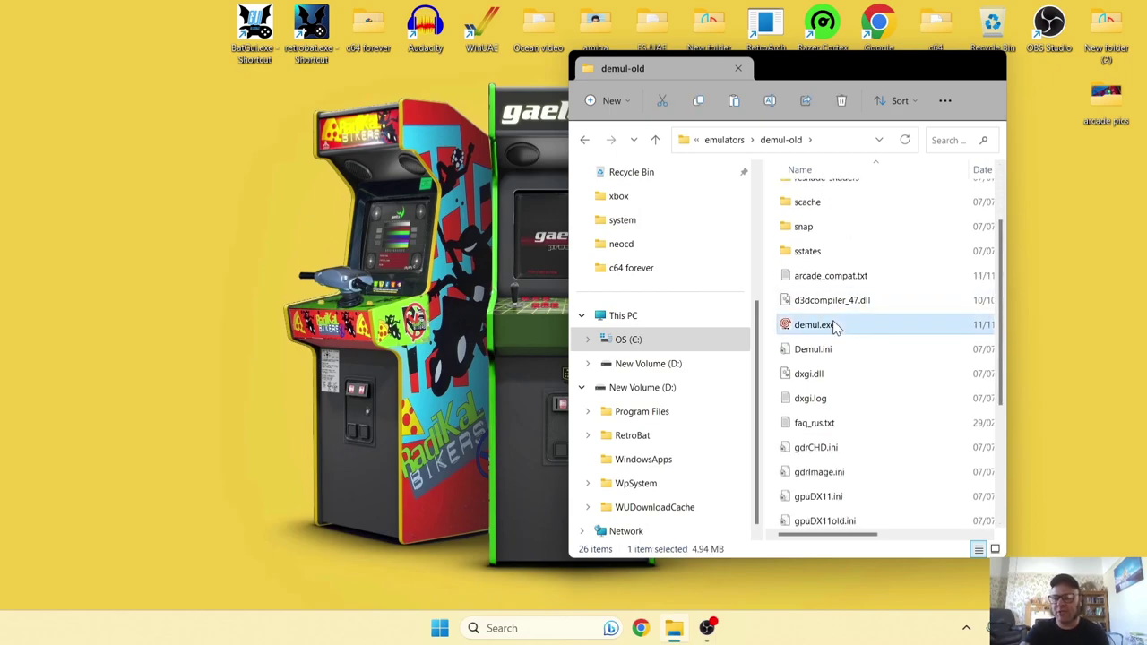
double_click(834, 326)
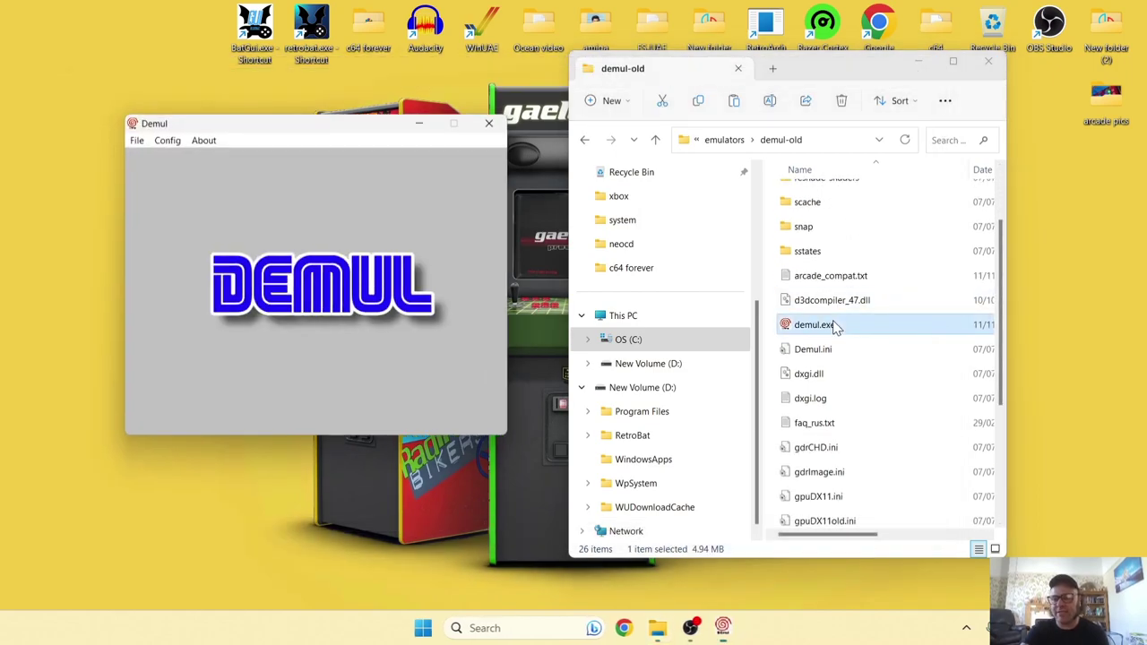
- In the Arcade Joy 1 controls, map the digital directions to JOY0_UP, JOY0_DOWN, JOY0_LEFT and JOY0_RIGHT
click(168, 141)
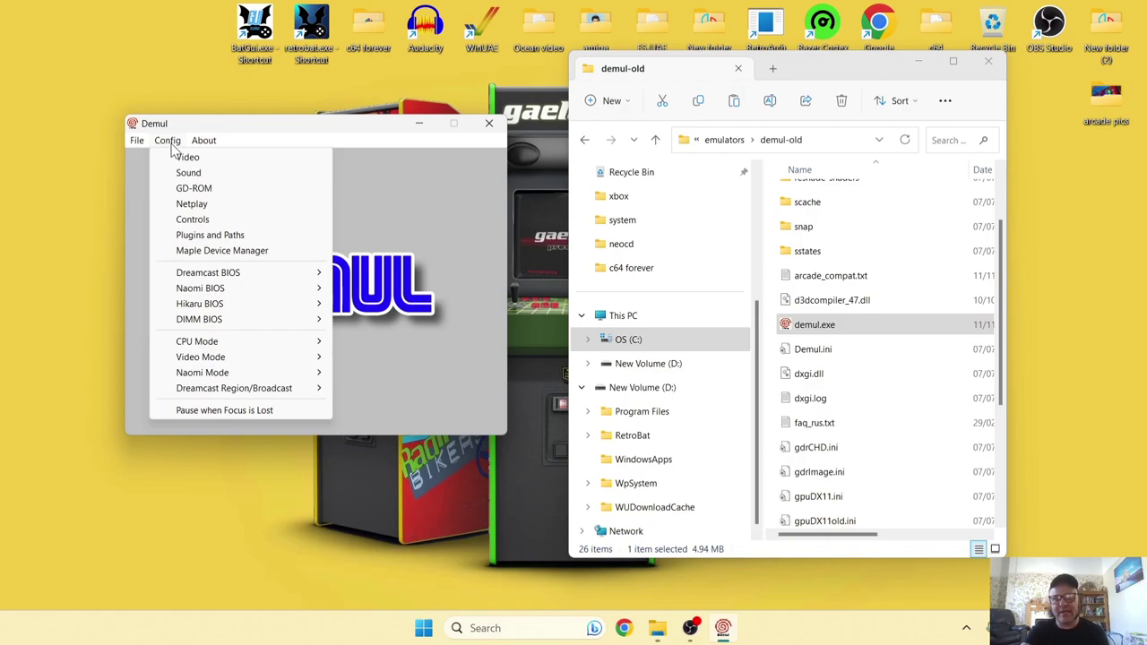
click(184, 219)
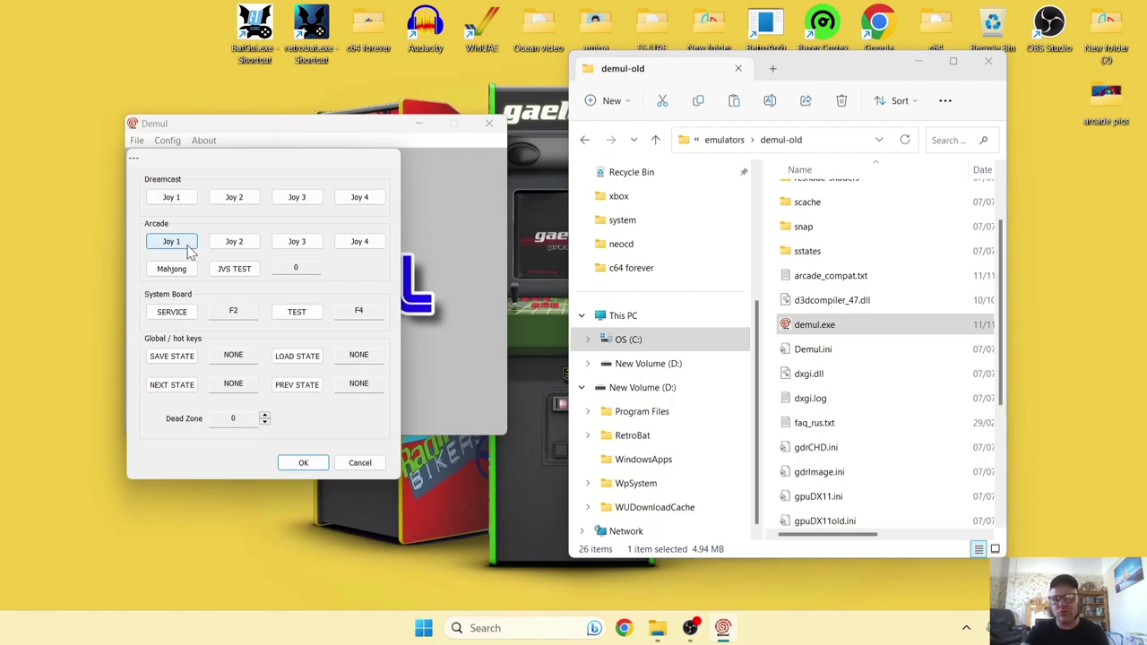
click(190, 251)
drag(280, 183, 520, 189)
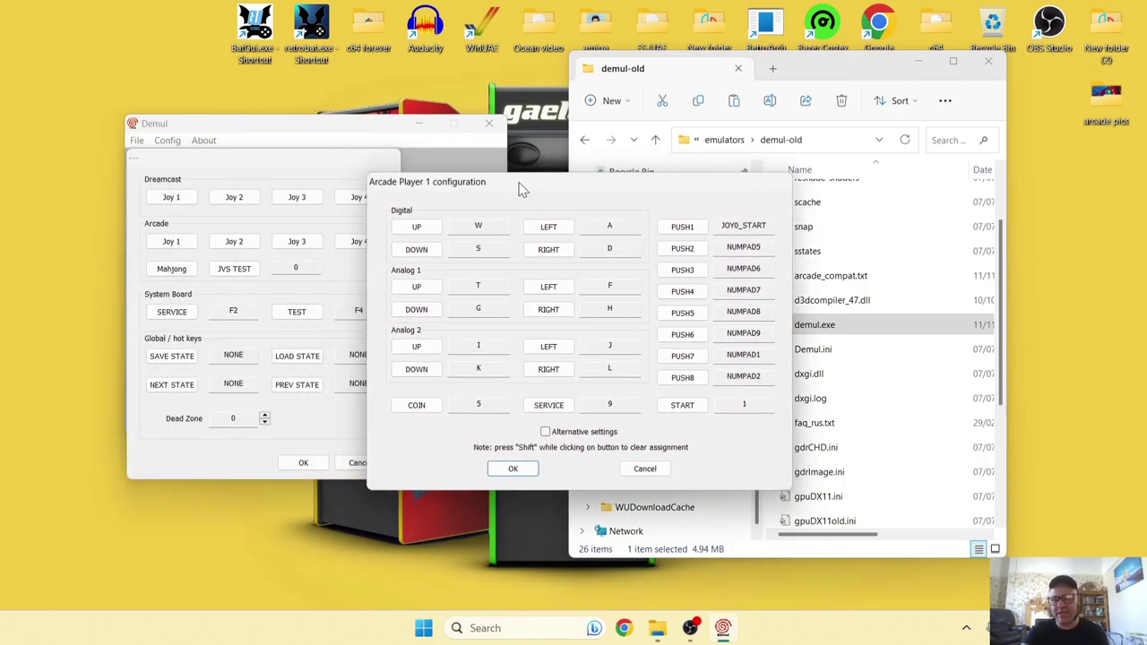
click(427, 231)
click(426, 253)
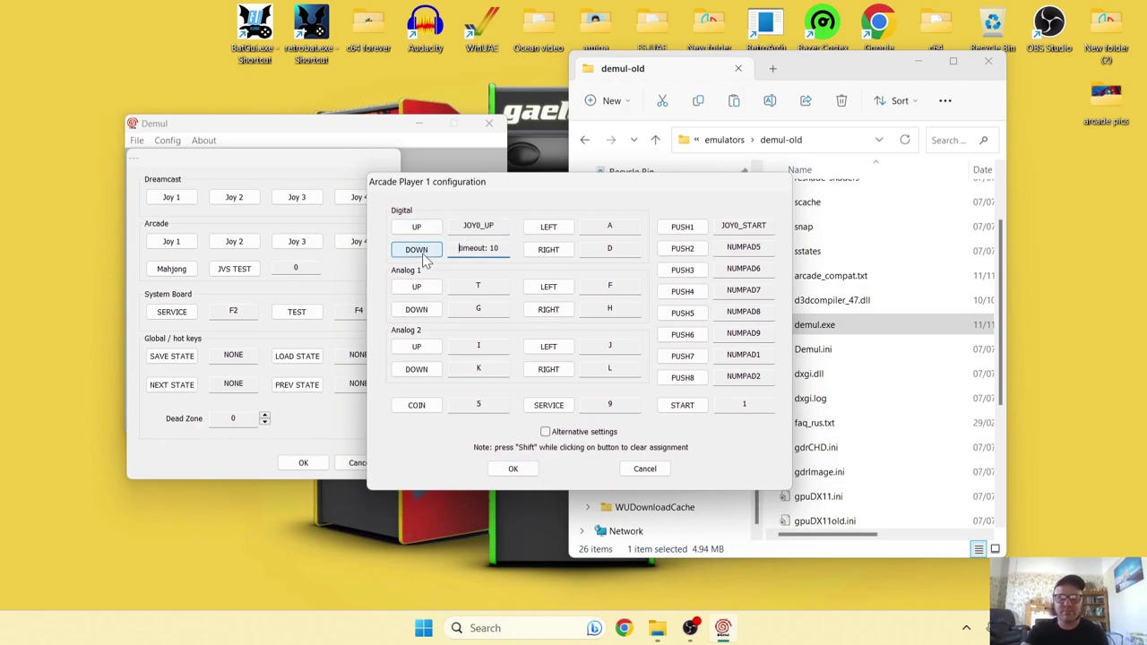
click(548, 228)
click(548, 254)
- Map Arcade Player 1's Analog 1 up, down, left and right to the matching JOY0_AXIS0 directions
click(425, 292)
click(427, 316)
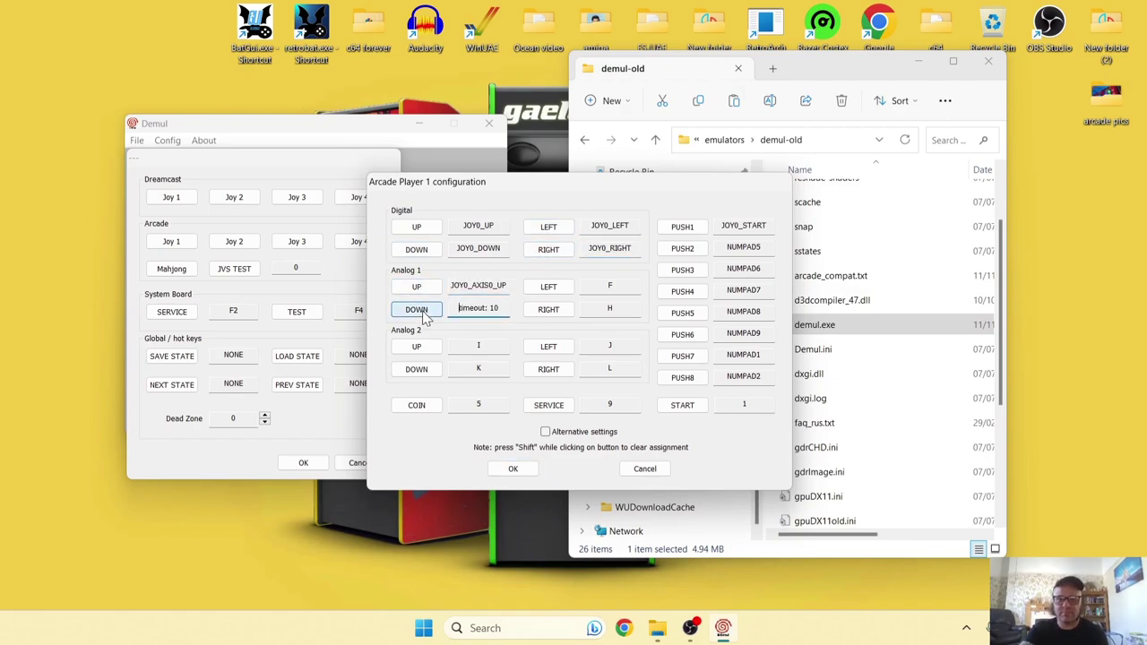
click(549, 287)
click(553, 310)
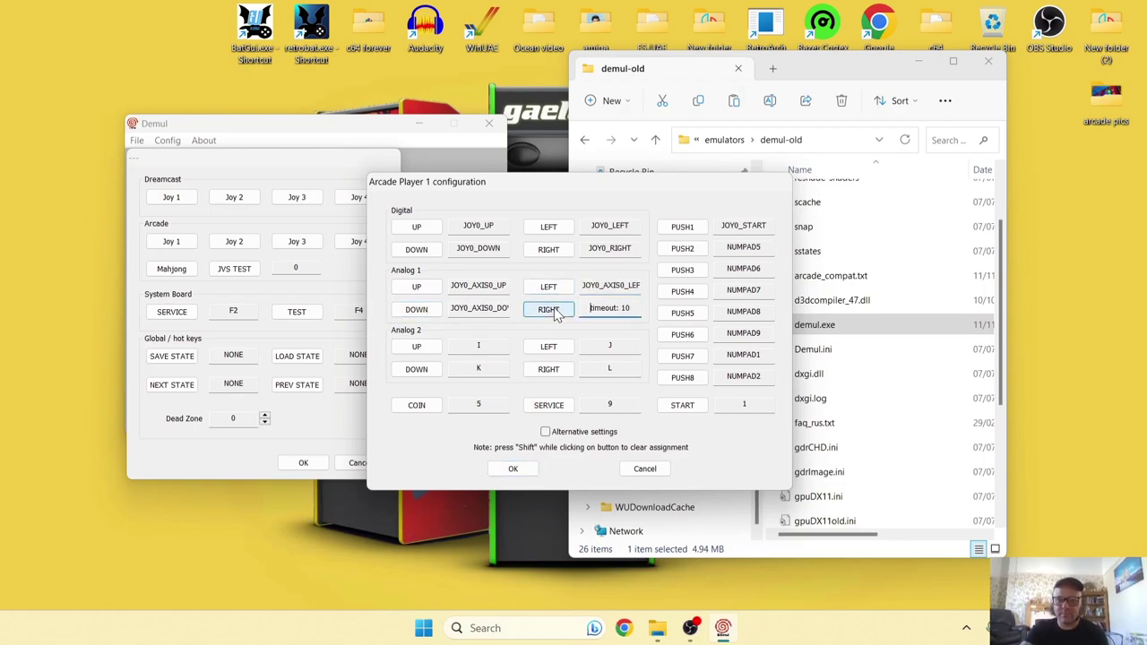
- Map Arcade Player 1's Analog 2 up, left, down and right to the matching JOY0_AXIS1 directions
click(425, 353)
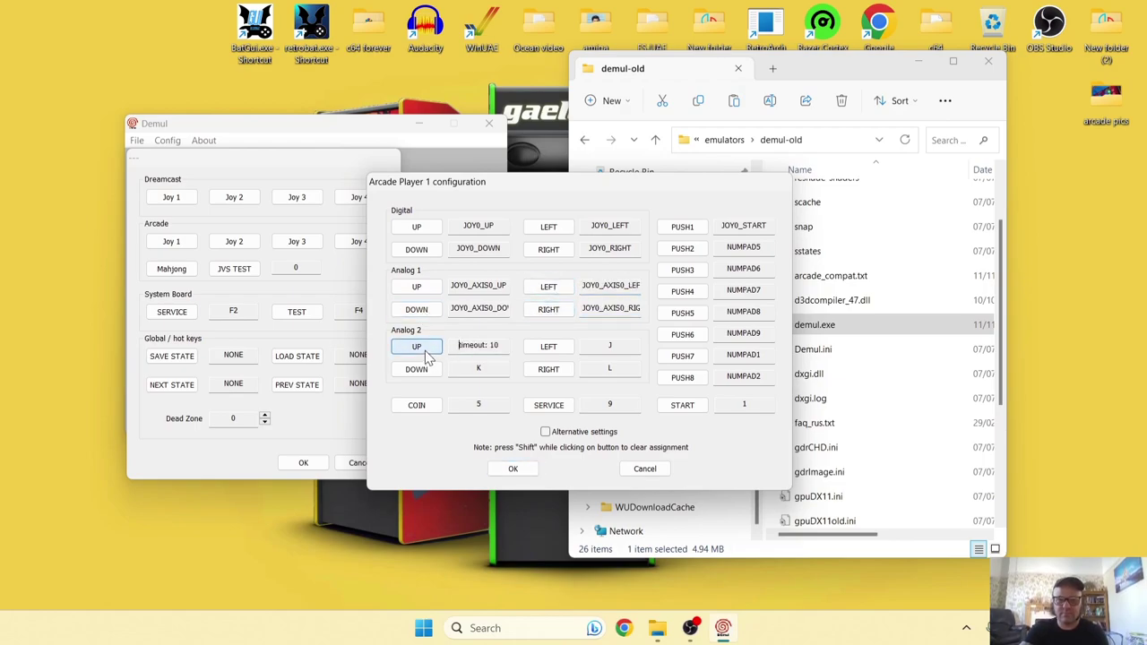
click(552, 351)
click(435, 373)
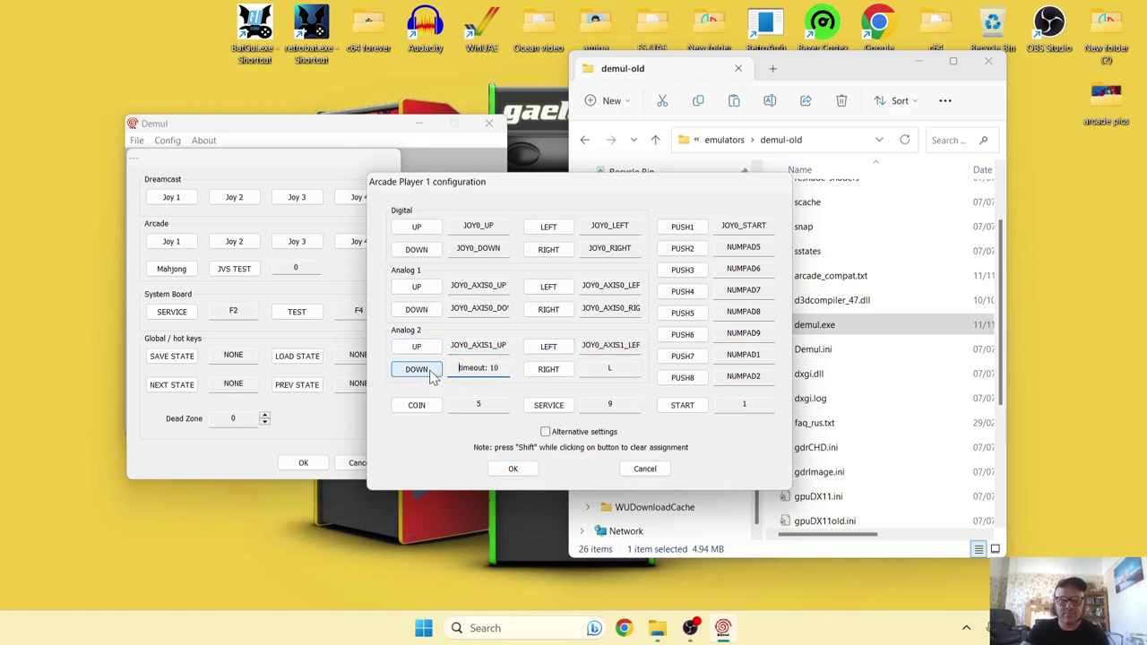
click(549, 370)
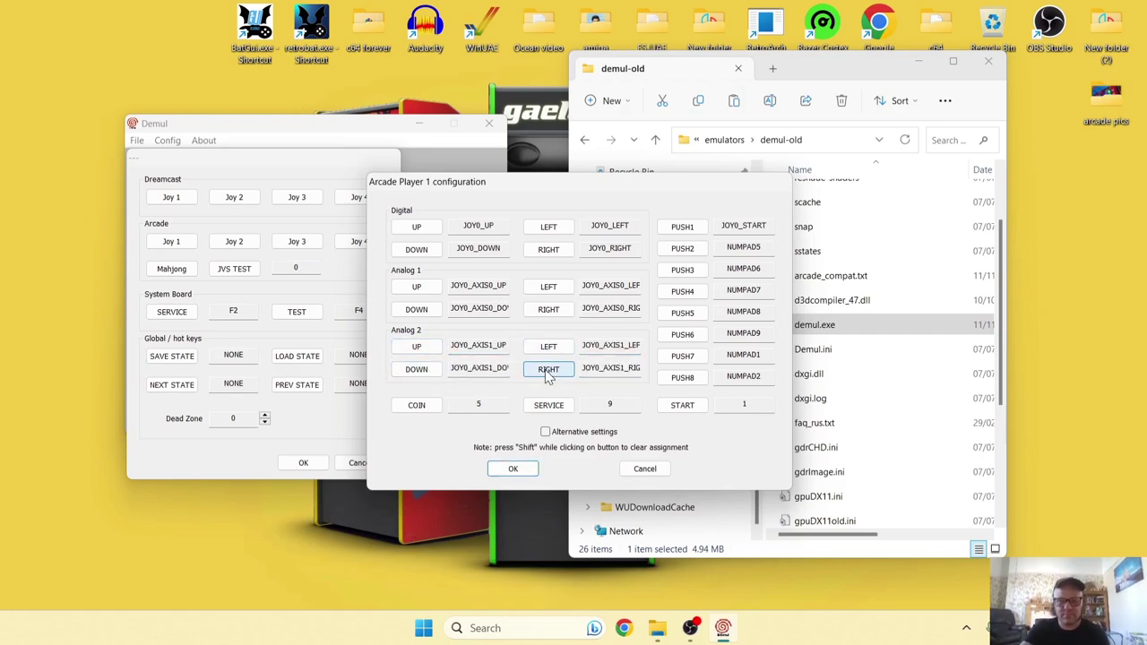
- Map Coin to JOY0_BACK, Service to JOY0_START, and PUSH1 through PUSH4 to JOY0_A, JOY0_X, JOY0_B and JOY0_Y for Arcade Player 1
click(422, 410)
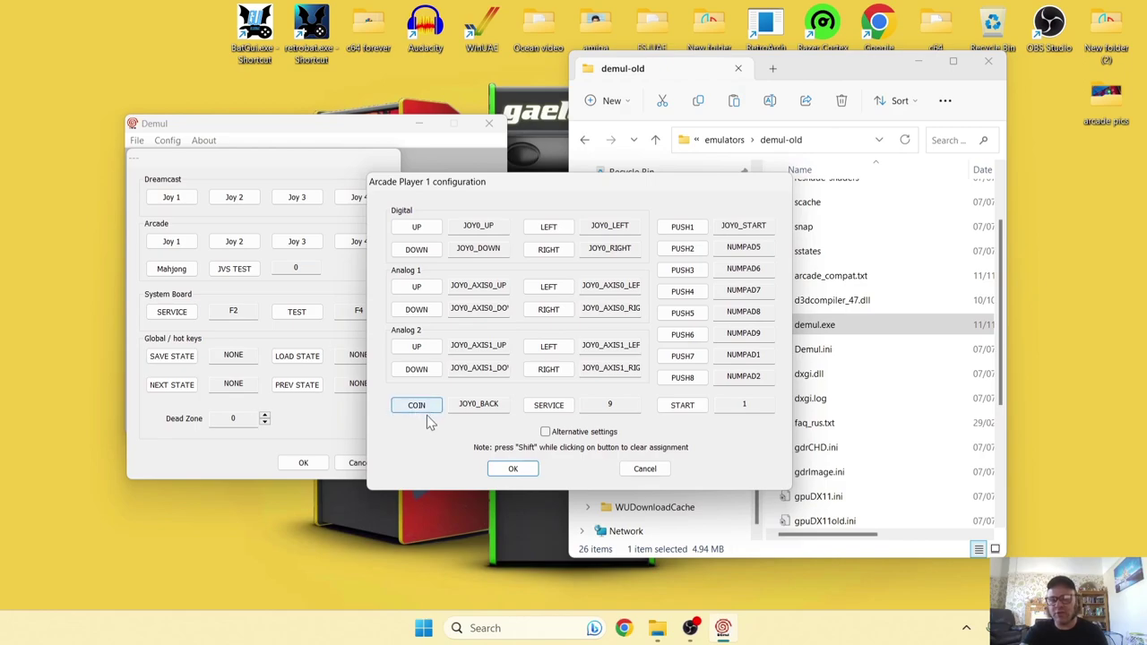
click(537, 410)
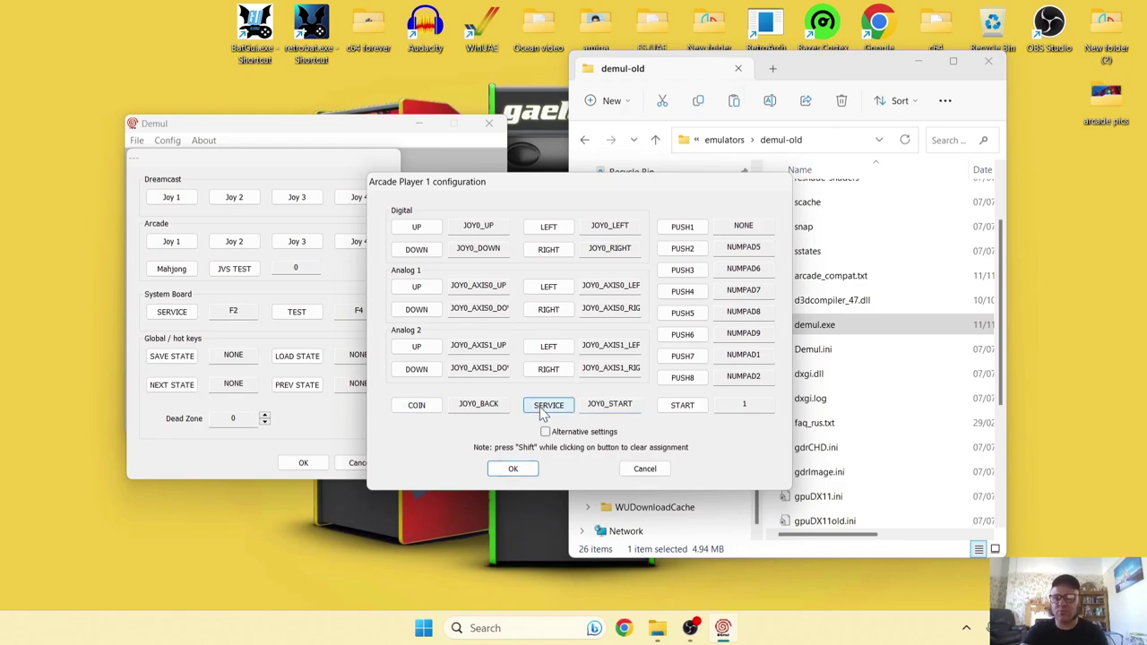
click(683, 226)
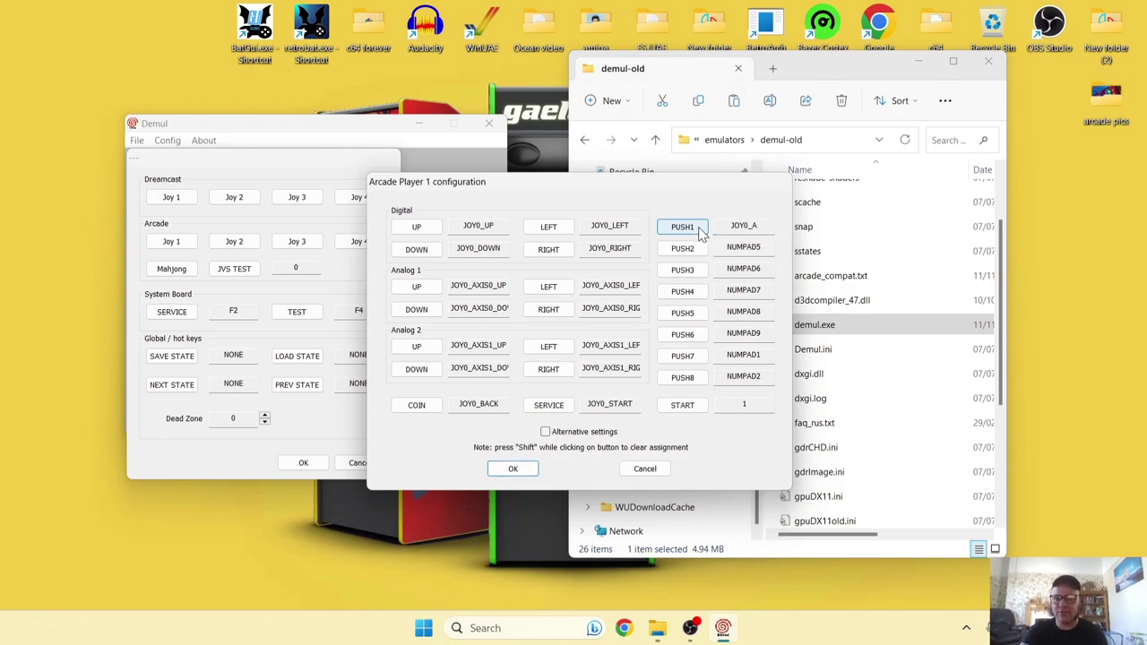
click(702, 253)
click(698, 270)
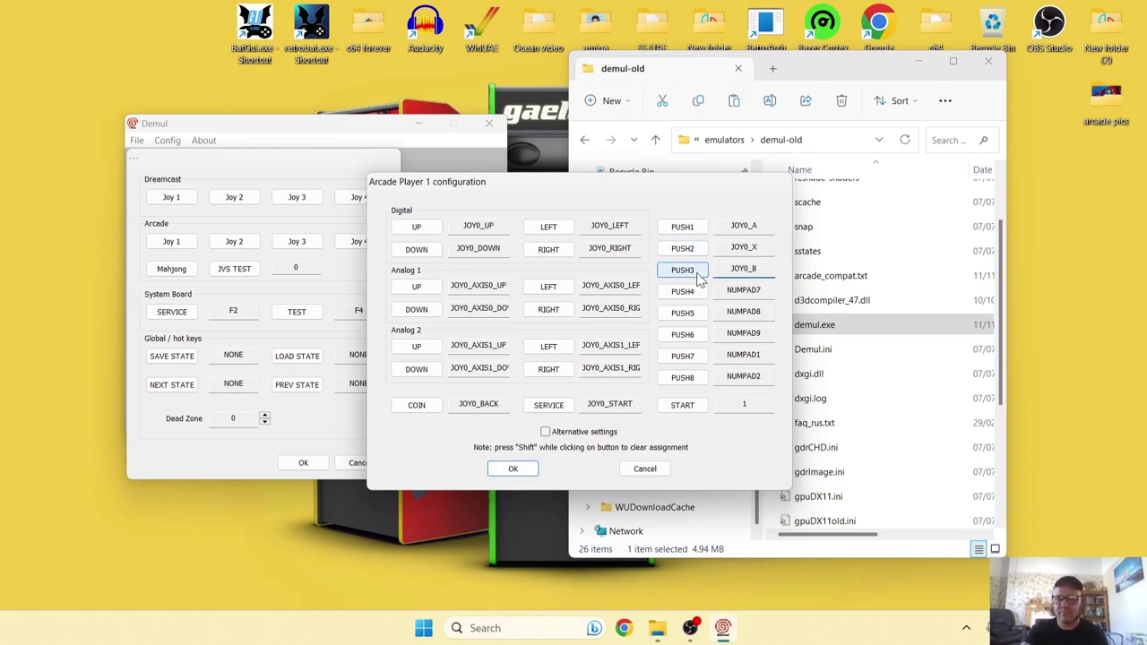
click(695, 294)
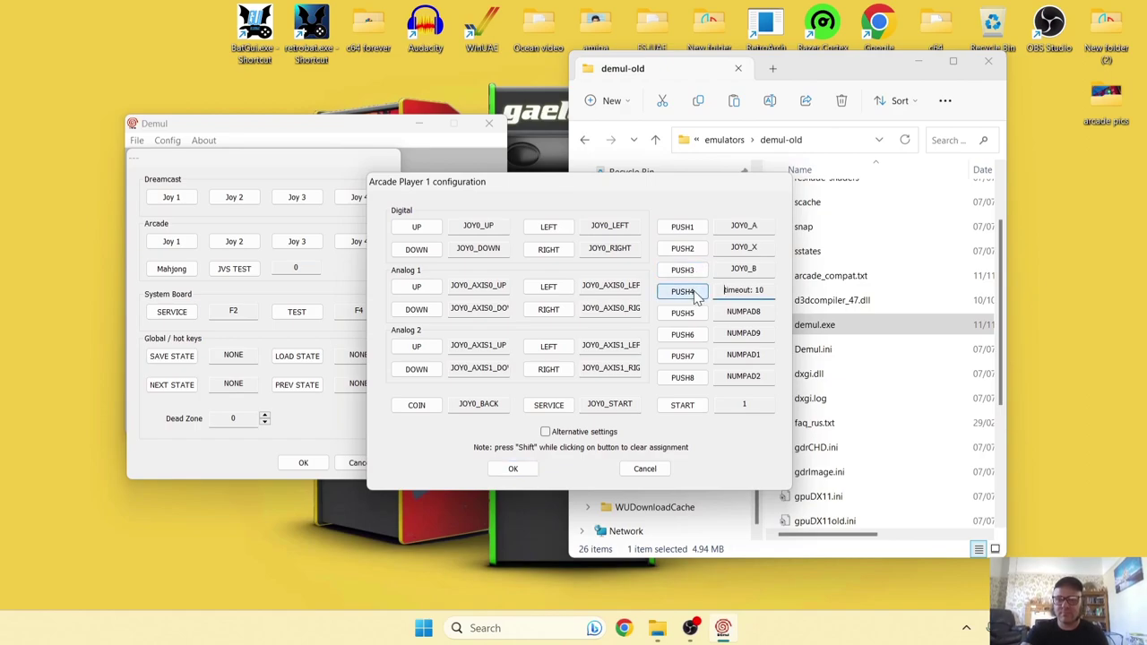
- Map Arcade Player 1's Start to the JOY0 left shoulder button and save the controller configuration
click(683, 405)
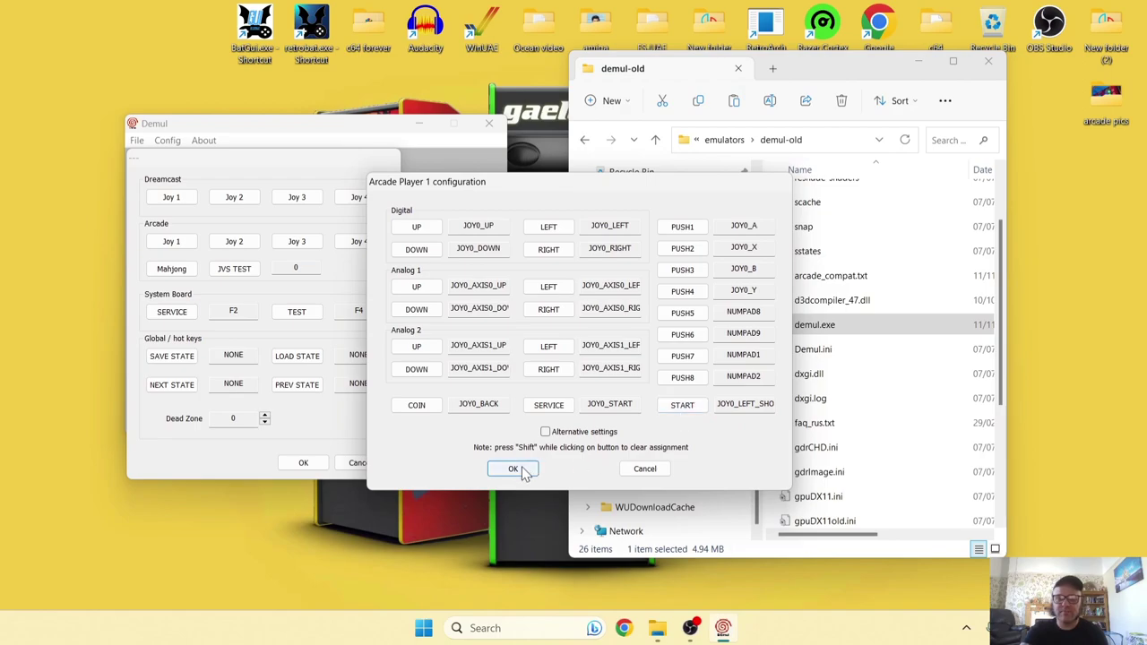
click(518, 467)
click(303, 463)
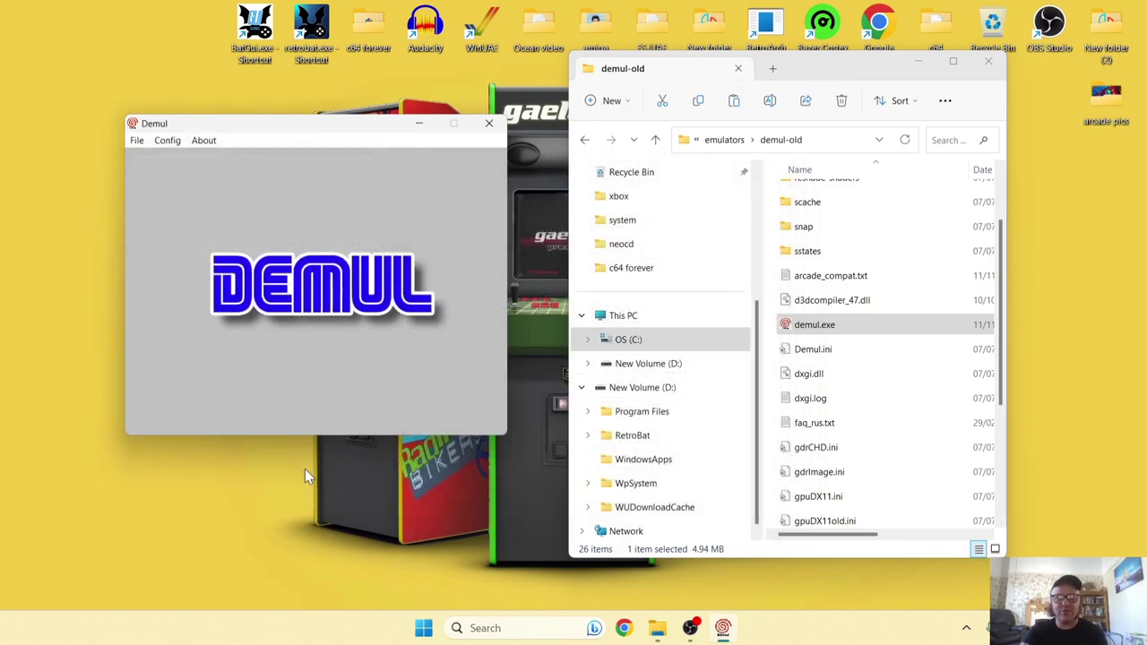
- Close Demul and the demul-old folder, and launch Atv Track from the Gaelco system in RetroBat
click(489, 124)
click(989, 63)
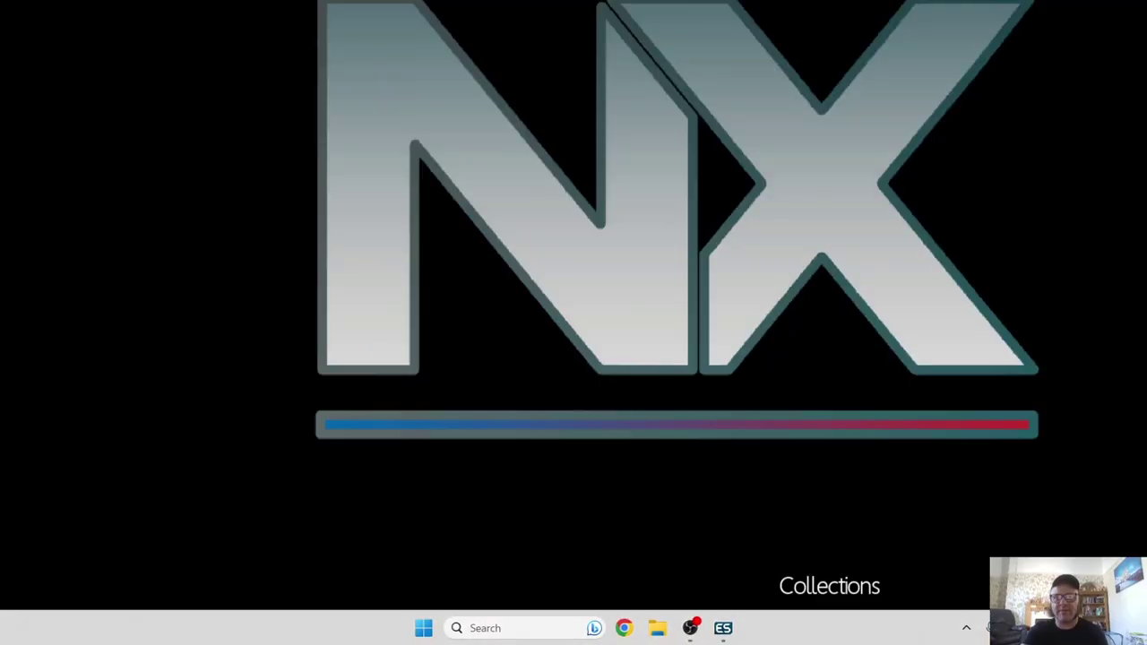
key(Return)
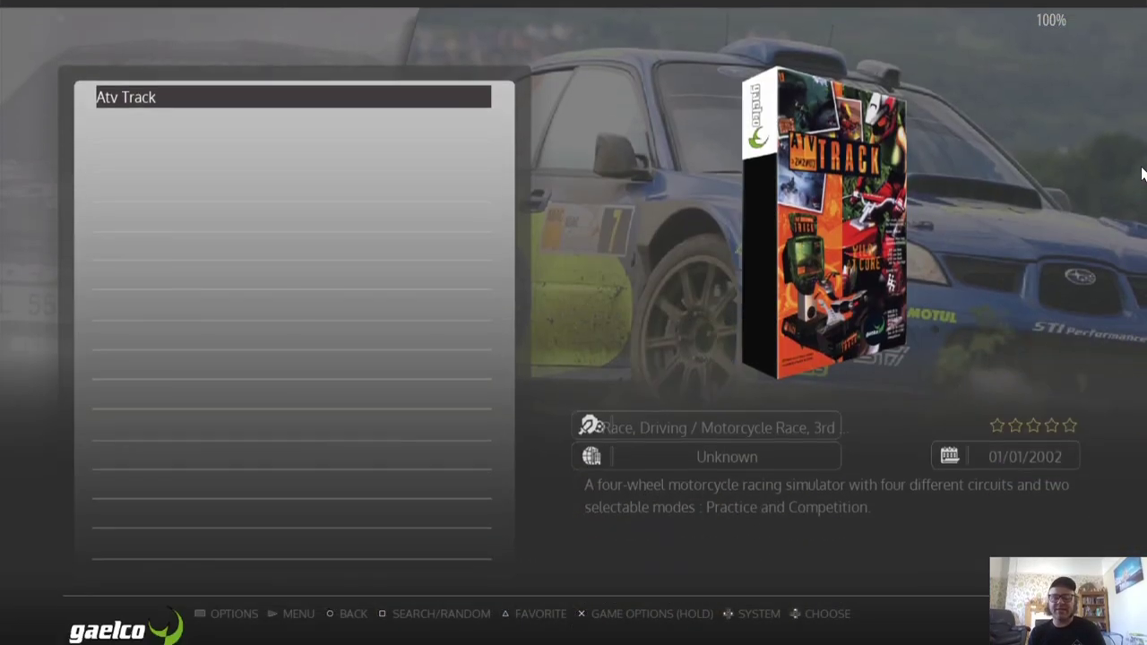
key(Return)
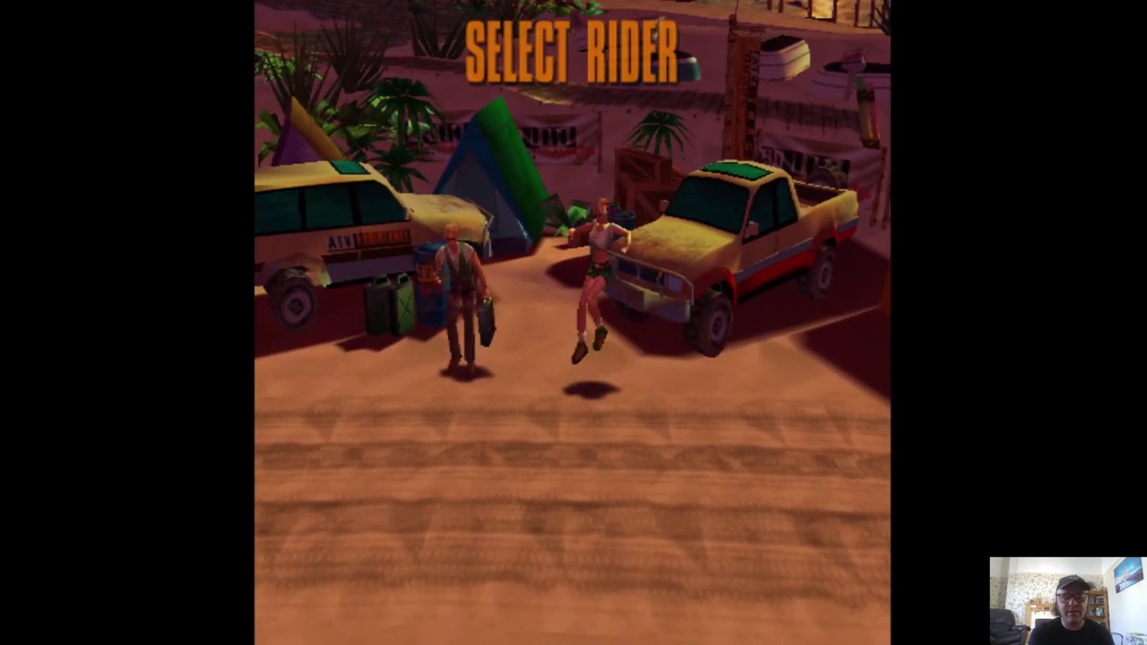
- Switch ATV Track to fullscreen and select Zakk as the rider
key(F6)
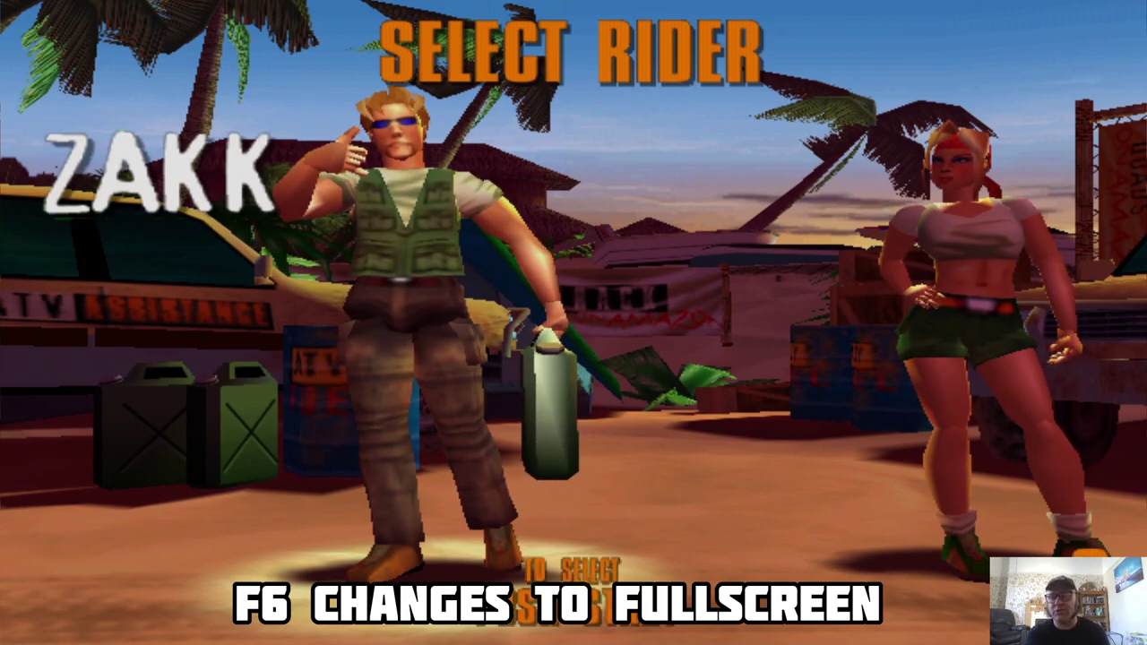
key(Return)
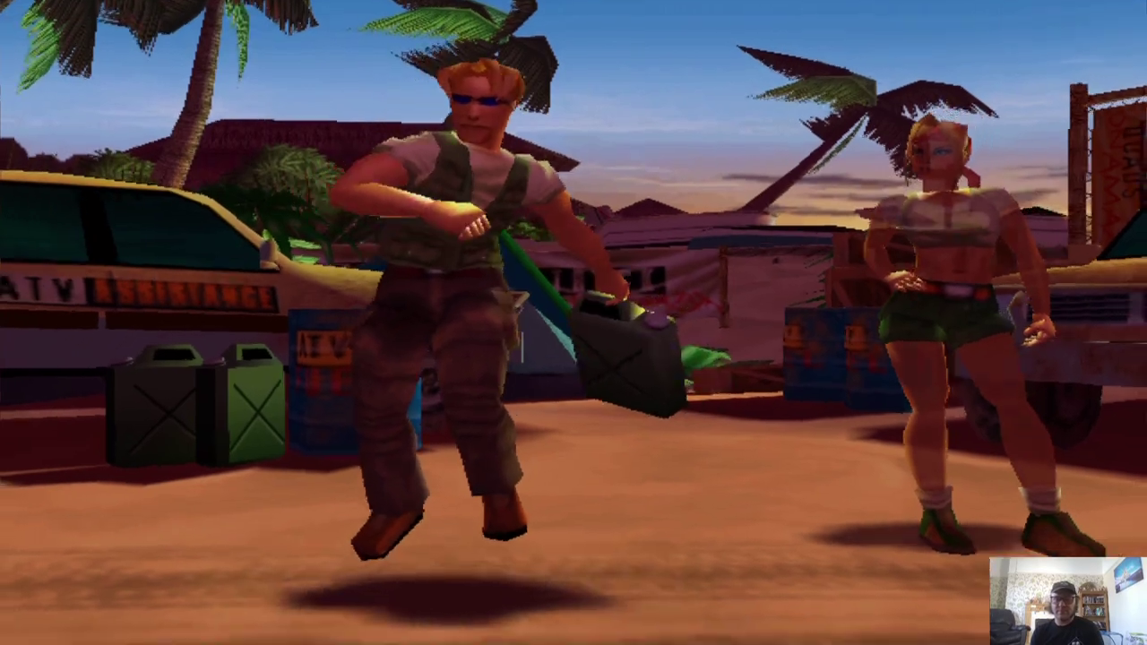